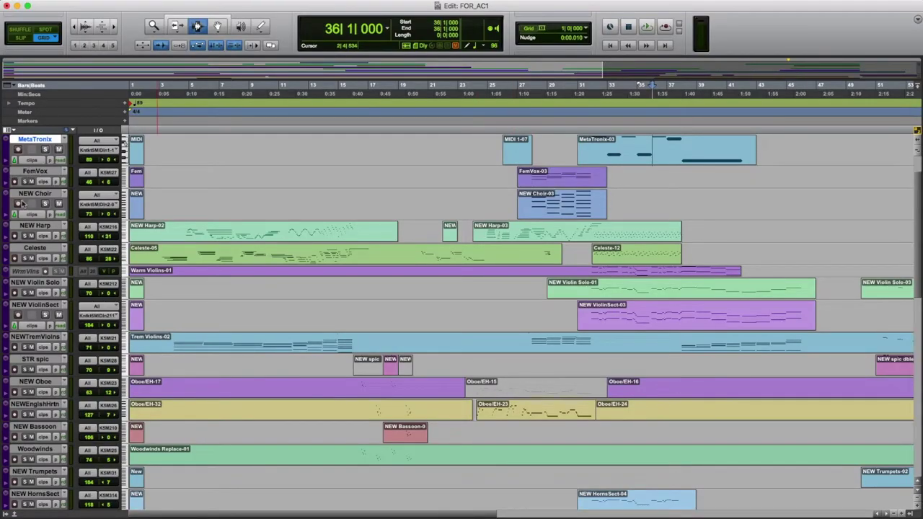
- Single out the NEW Choir and FemVox tracks, selecting the FemVox-03 clip and moving that selection to the NEW Choir track
click(31, 194)
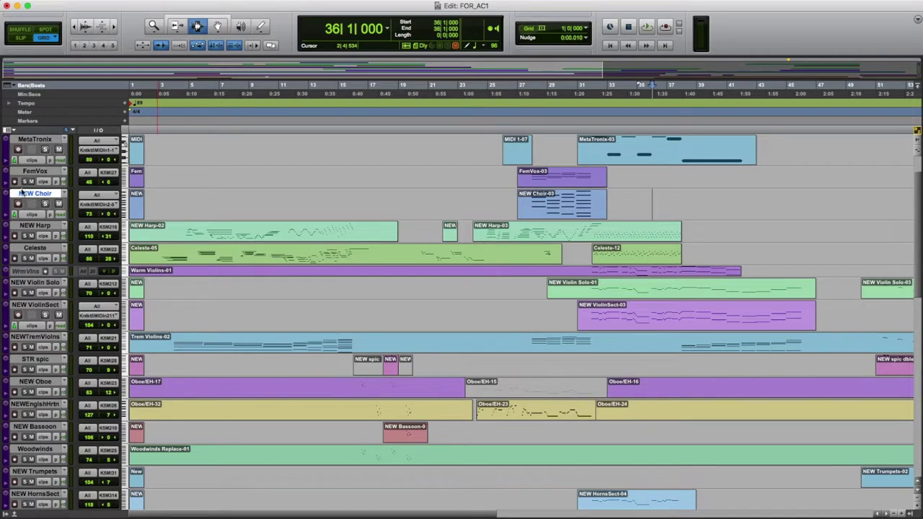
click(34, 173)
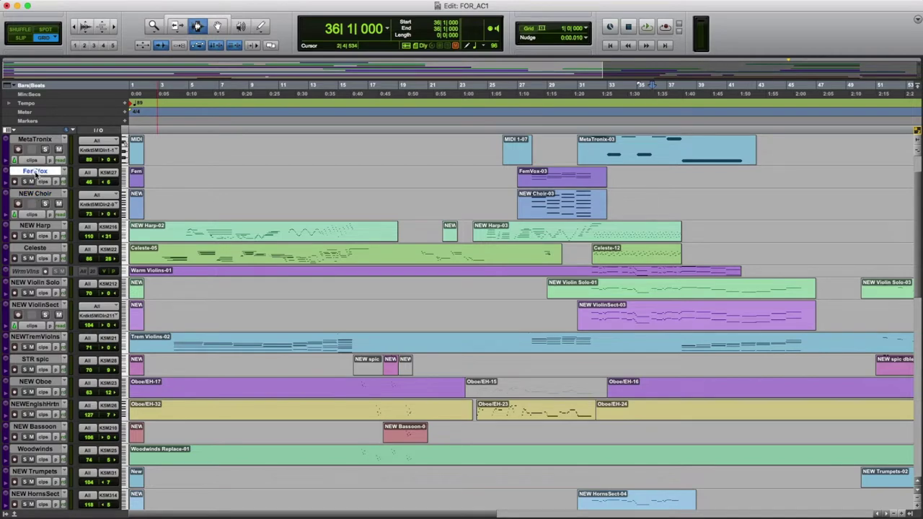
click(535, 176)
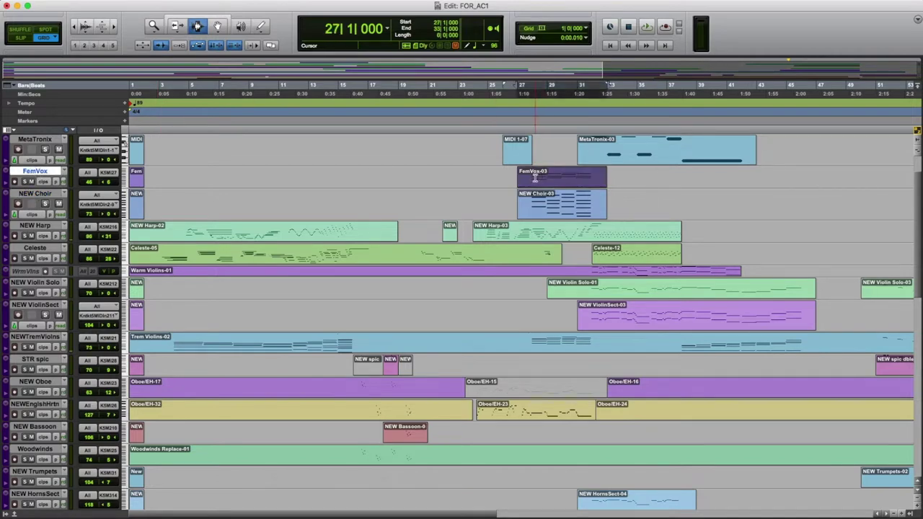
click(35, 195)
- Select the NEW Harp-03 clip and clear the selection by placing the insertion point at bar 41 on the NEW Harp track
scroll(35, 195, up, 2)
click(635, 249)
click(582, 252)
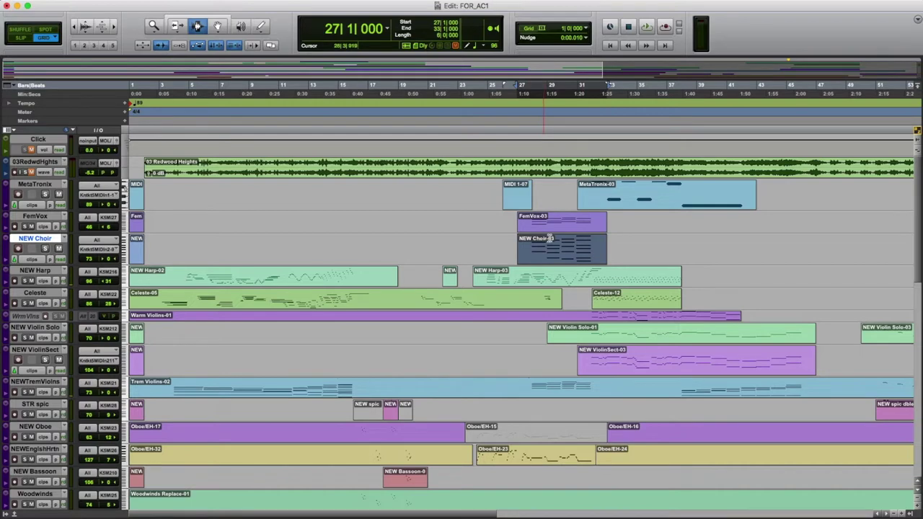
click(505, 278)
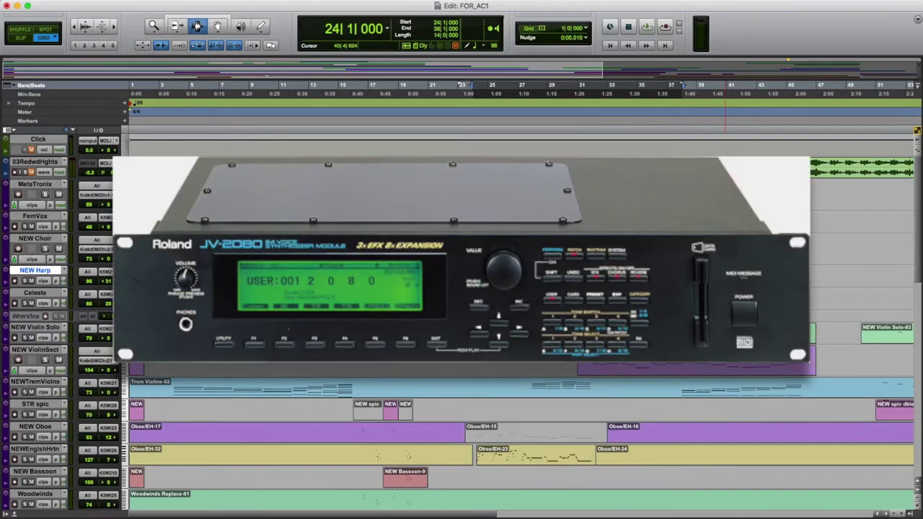
click(726, 259)
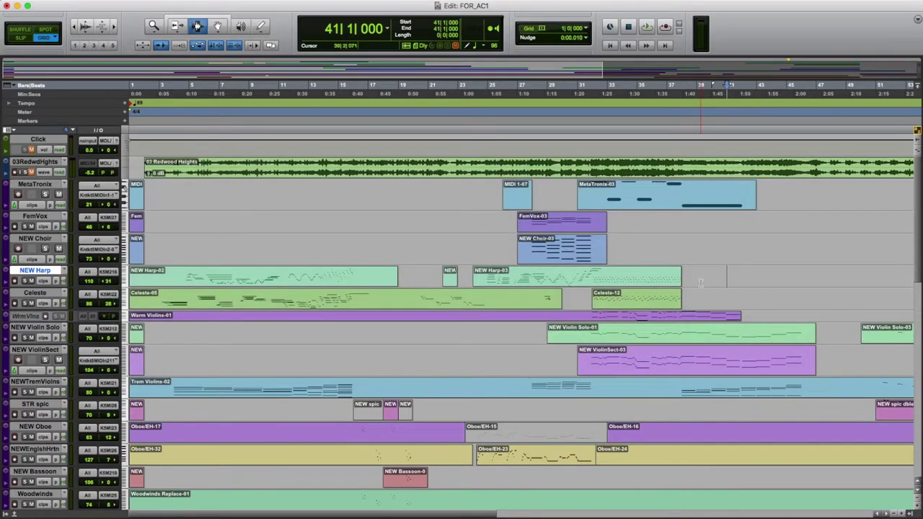
- Select the DMPro audio clips, shift the selection to the SC Swampy track, and select SC Swampy from bar 1 to bar 39
scroll(700, 283, down, 10)
click(47, 436)
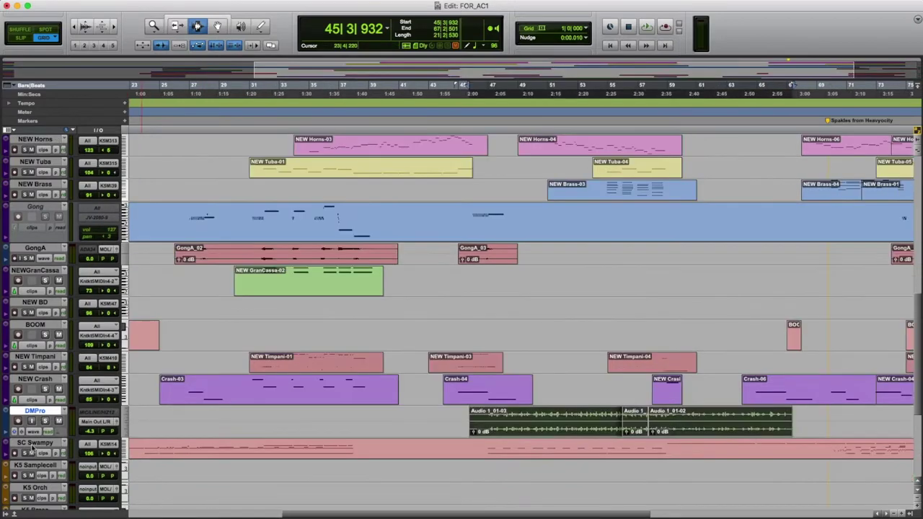
key(shift+semicolon)
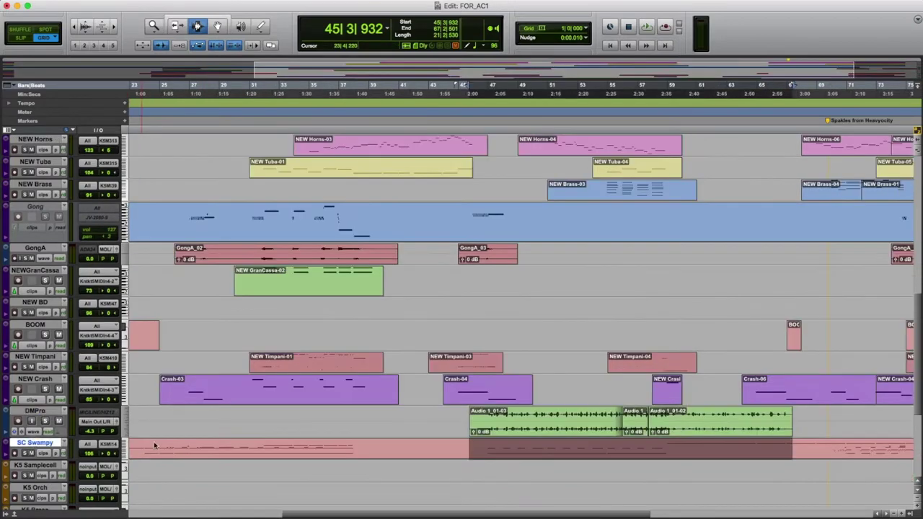
click(415, 447)
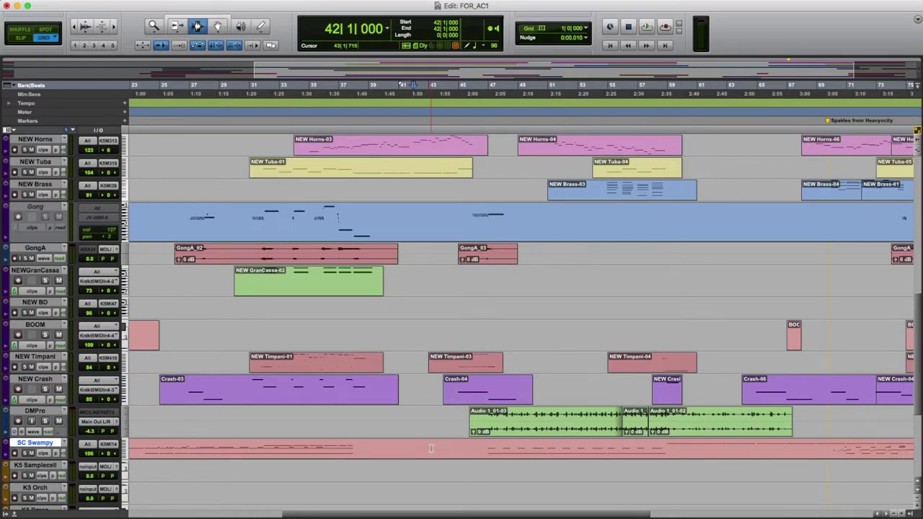
drag(411, 448, 126, 448)
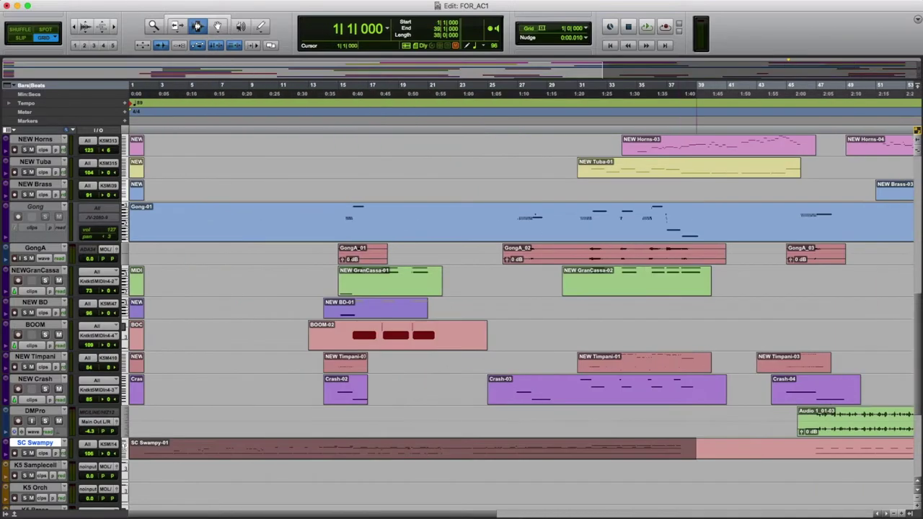
- Place the insertion point at bar 1 across all tracks and start playback of the session
click(196, 418)
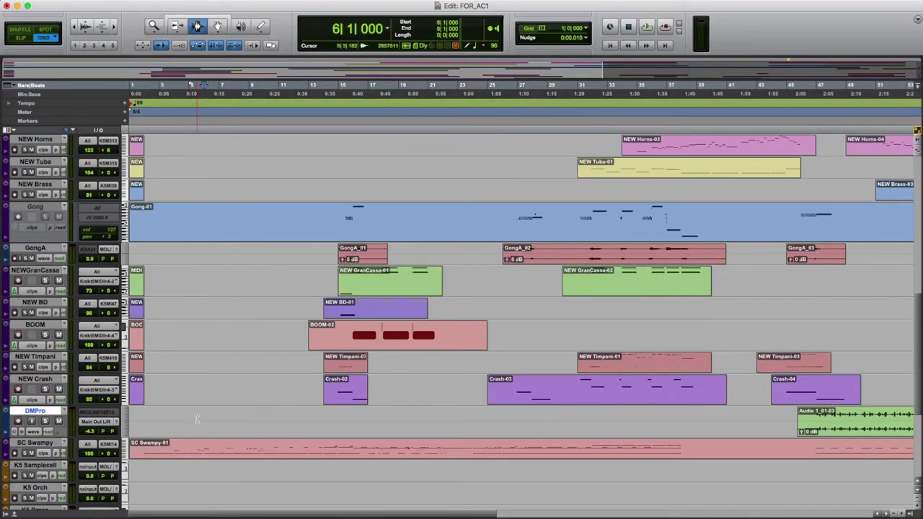
key(KP_Decimal)
key(1)
key(KP_Decimal)
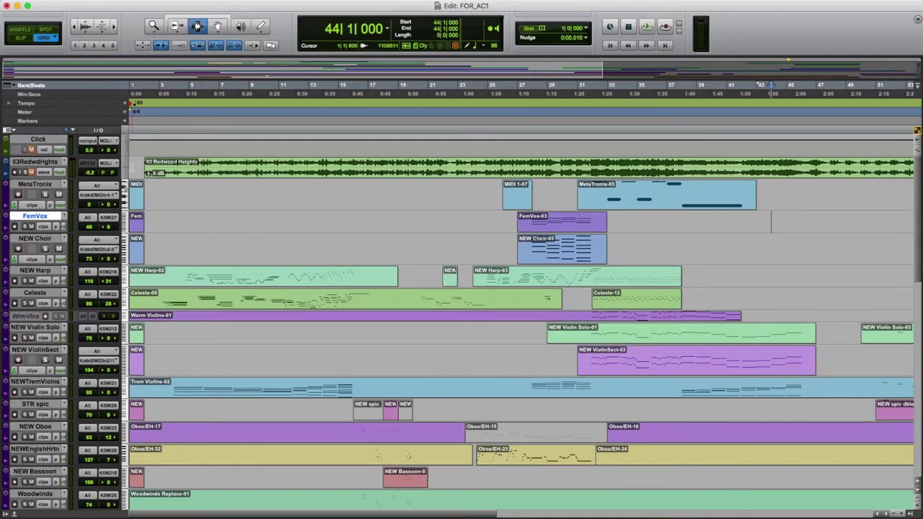
click(132, 167)
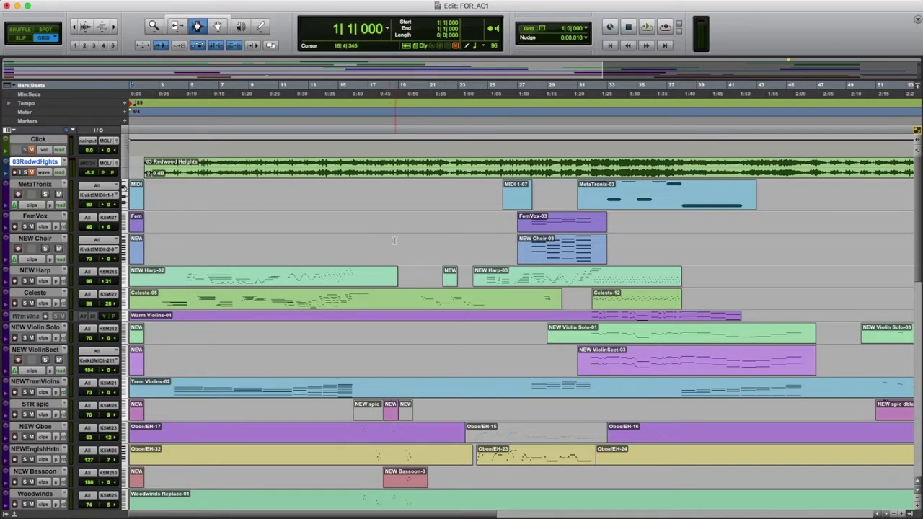
click(134, 131)
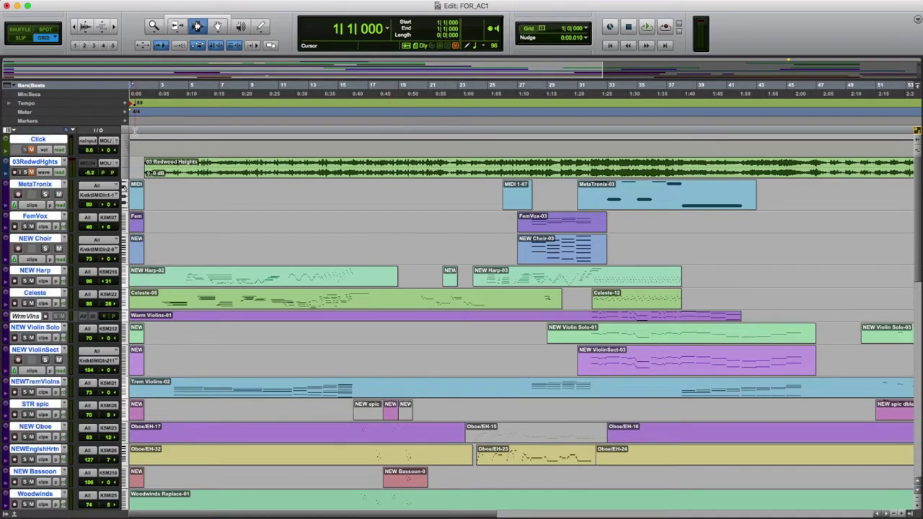
key(space)
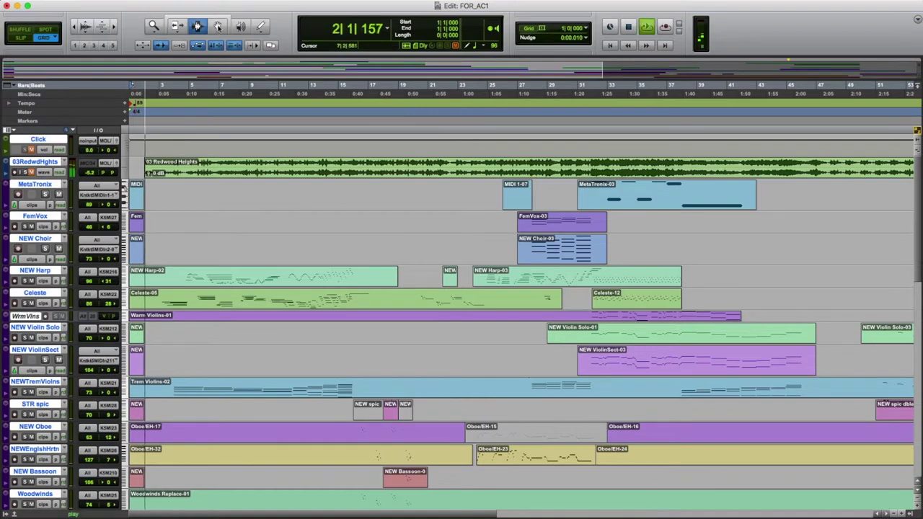
- Switch to the Grabber tool and view the SC Swampy clip's notes in the MIDI Editor, closing the editor when done
key(F8)
scroll(244, 337, down, 10)
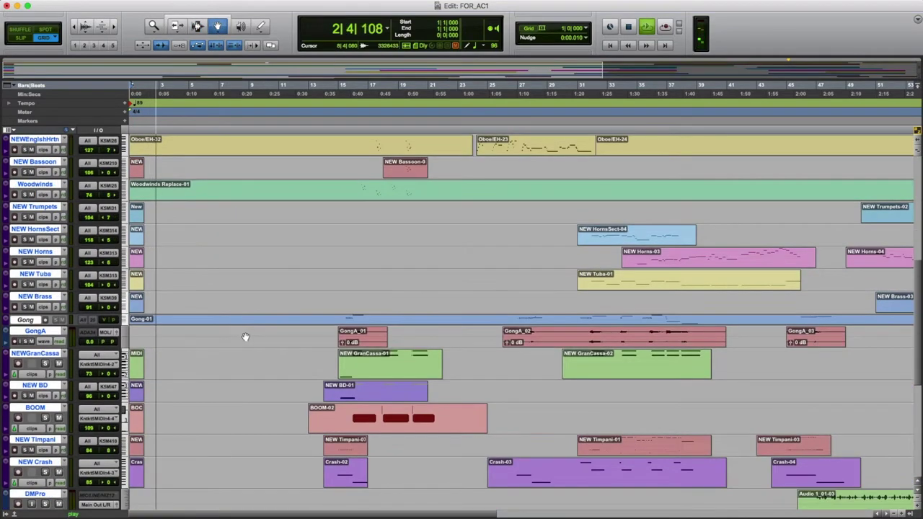
scroll(243, 337, down, 10)
double_click(202, 393)
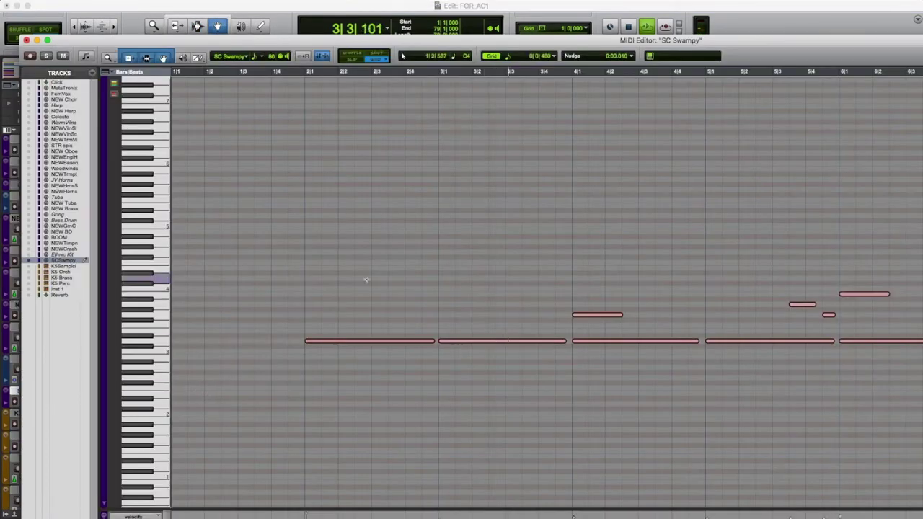
click(27, 41)
- Inspect the NEW Harp-02 clip in the MIDI Editor with the velocity and controller lanes expanded, and close the editor
scroll(361, 274, up, 15)
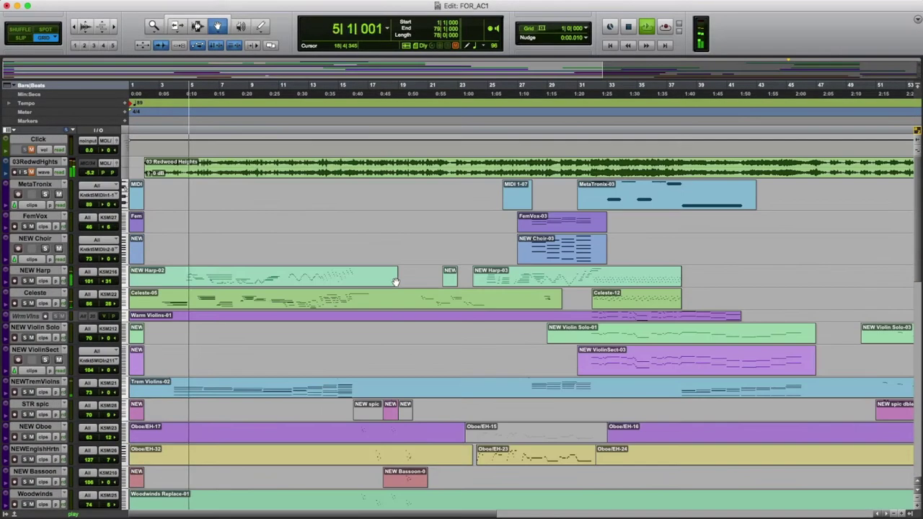
double_click(225, 281)
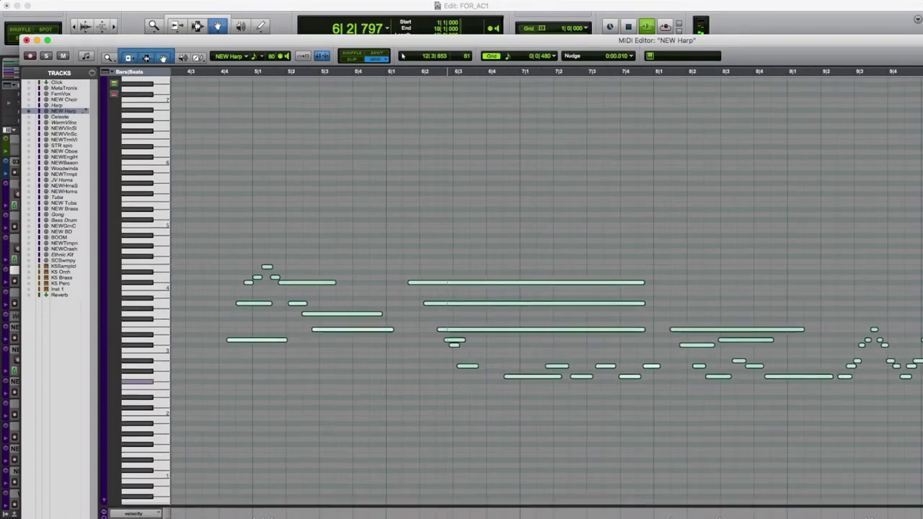
click(103, 516)
scroll(268, 234, down, 6)
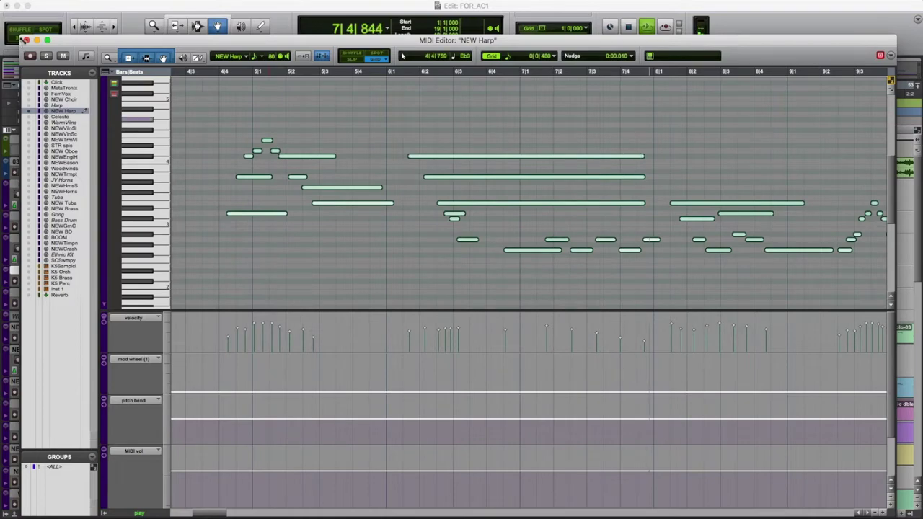
click(25, 40)
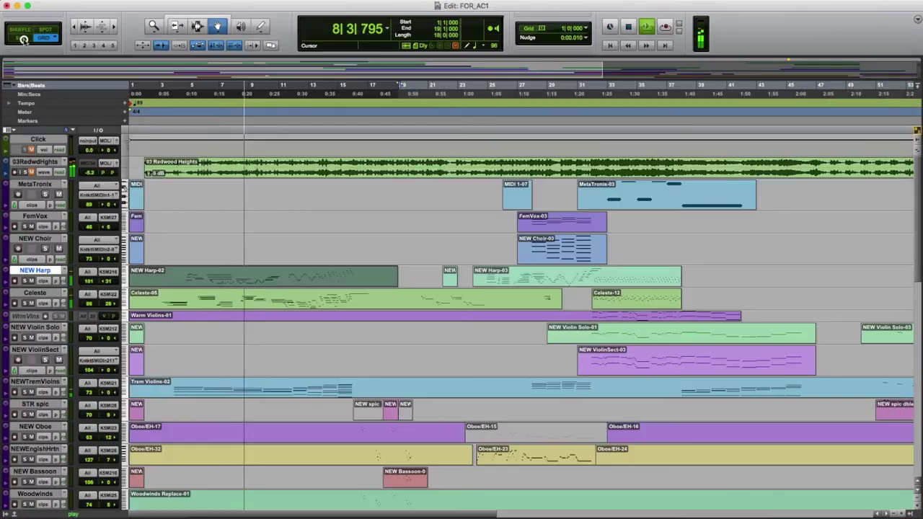
- Open the Celeste-05 clip in the MIDI Editor, follow its notes through about bar 13, and close the editor
double_click(248, 295)
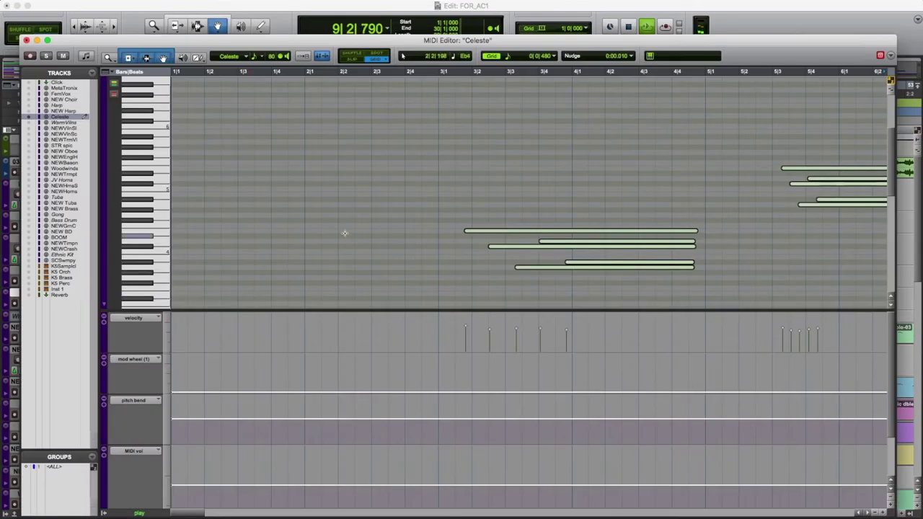
scroll(345, 233, right, 10)
scroll(412, 189, right, 8)
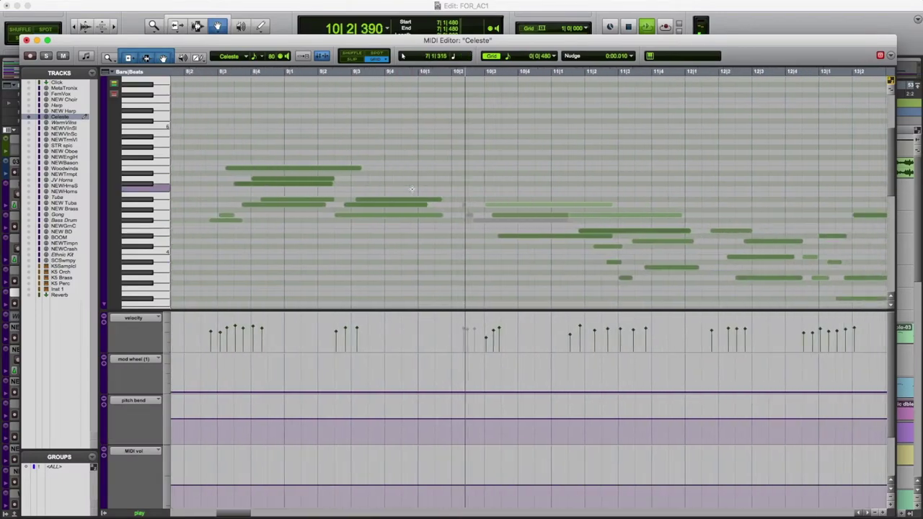
click(26, 41)
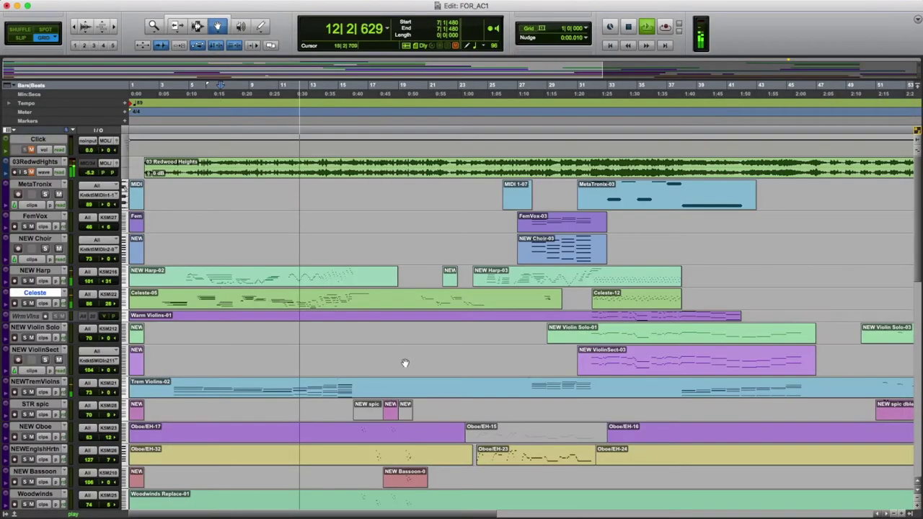
- Examine the Trem Violins-02 clip's chords and mod wheel curve up to about bar 17 in the MIDI Editor, and close it
scroll(404, 363, down, 3)
double_click(307, 294)
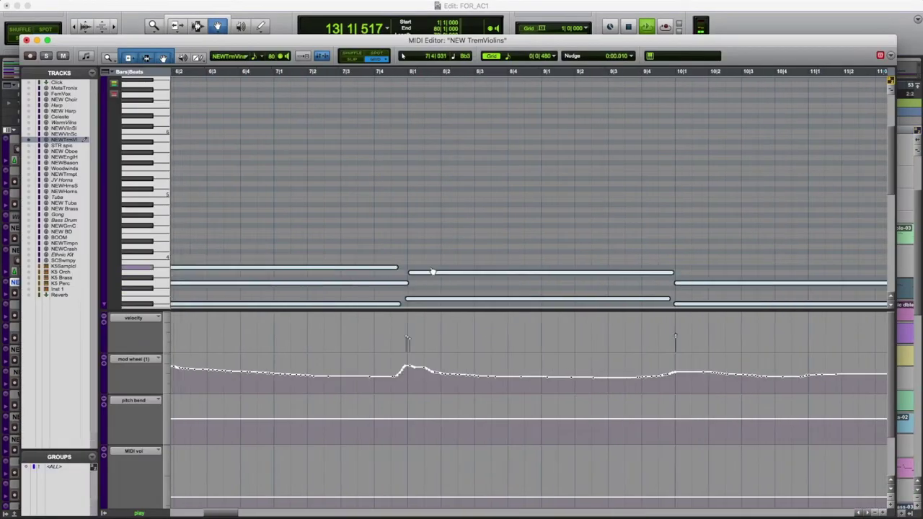
scroll(433, 271, down, 5)
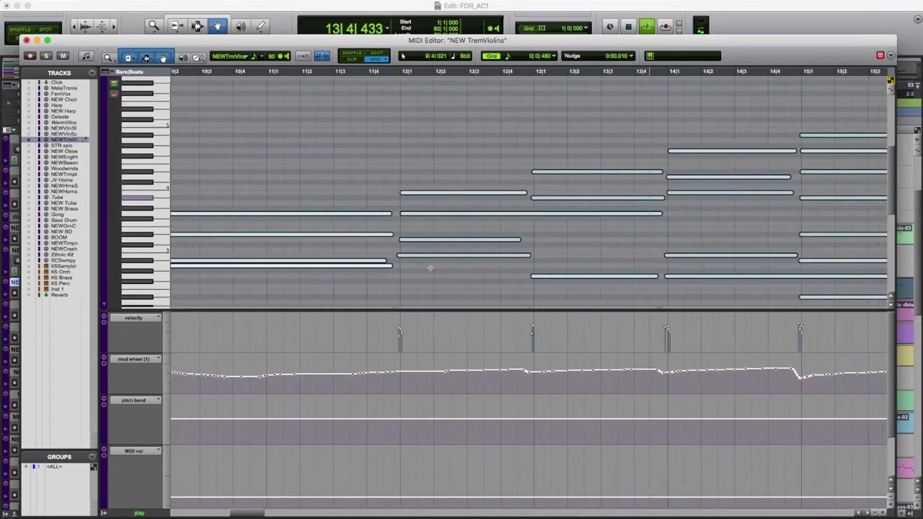
scroll(789, 277, down, 2)
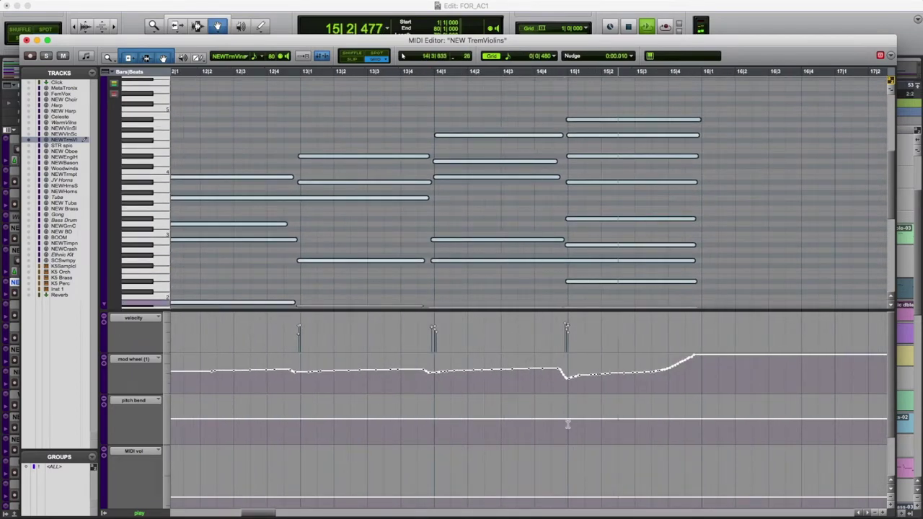
click(27, 41)
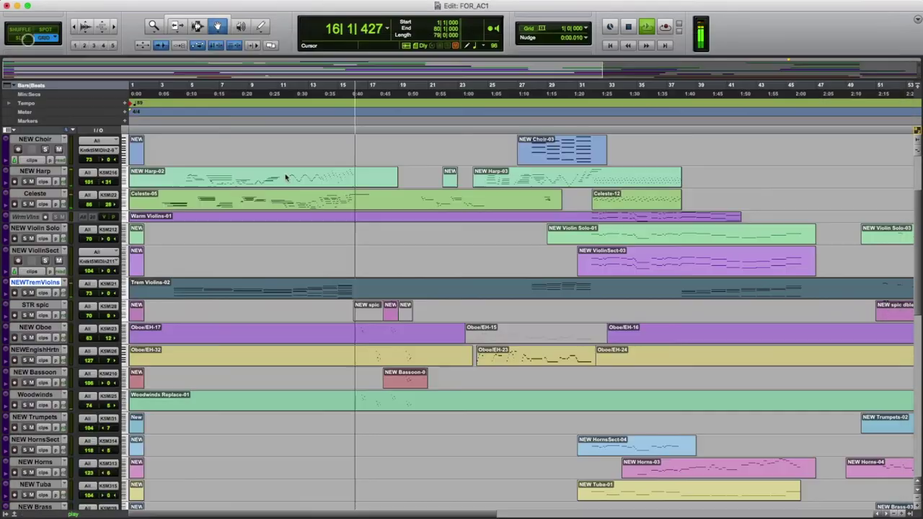
- Open the NEW Oboe track's Oboe/EH-17 clip in the MIDI Editor, show the NEW English Horn notes alongside it, and close the editor
double_click(376, 334)
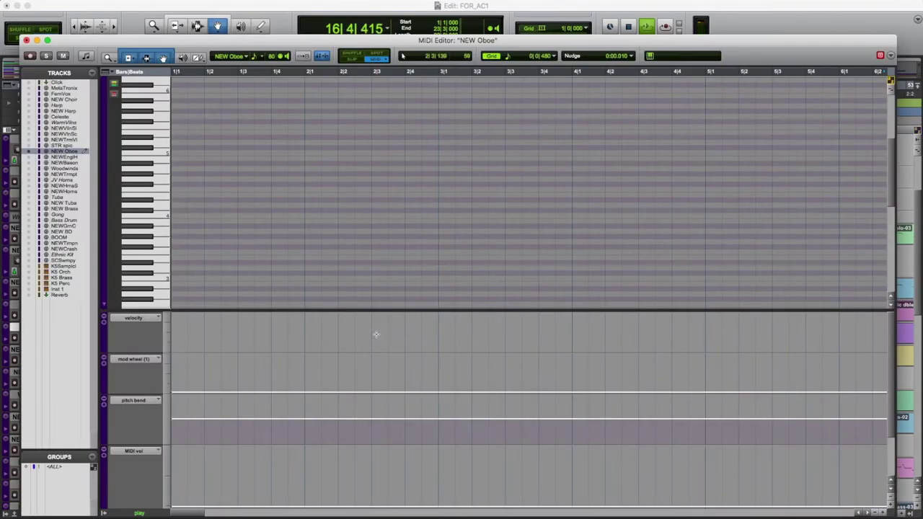
click(29, 158)
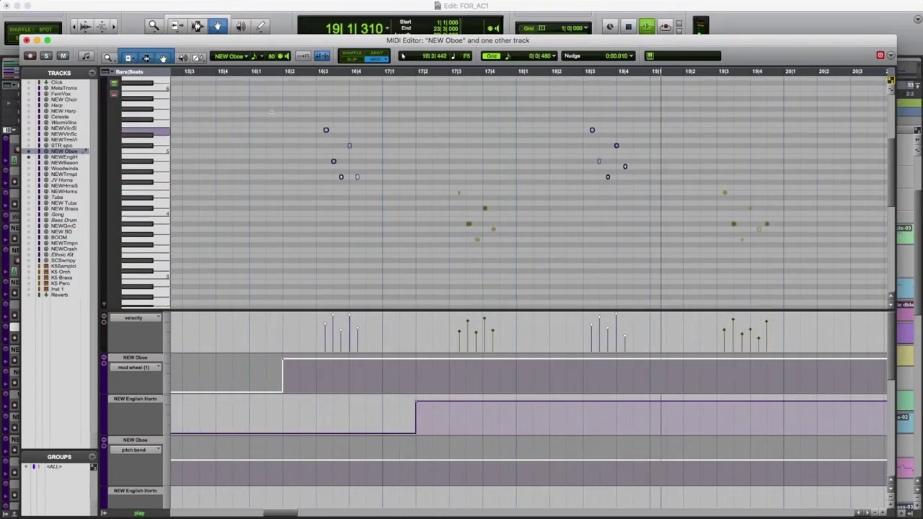
click(27, 41)
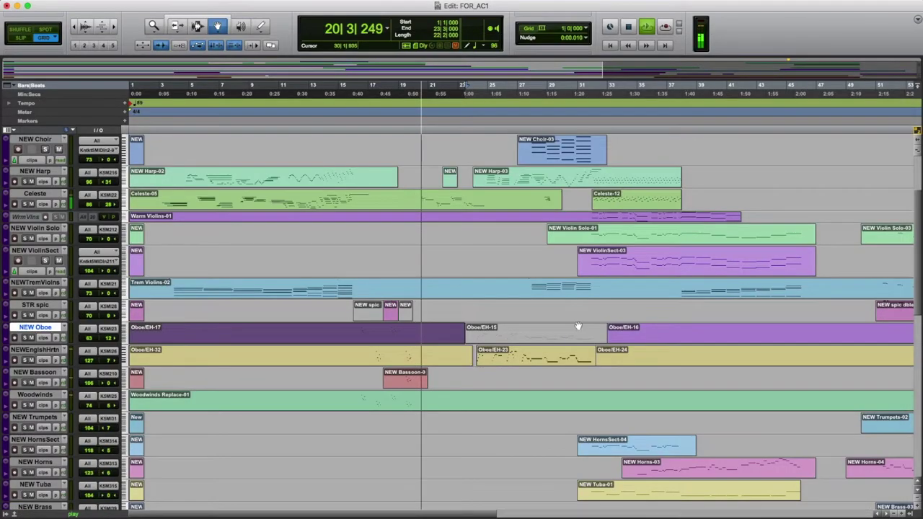
- View the Celeste notes around bars 20 to 25 in the MIDI Editor and close the editor
double_click(418, 190)
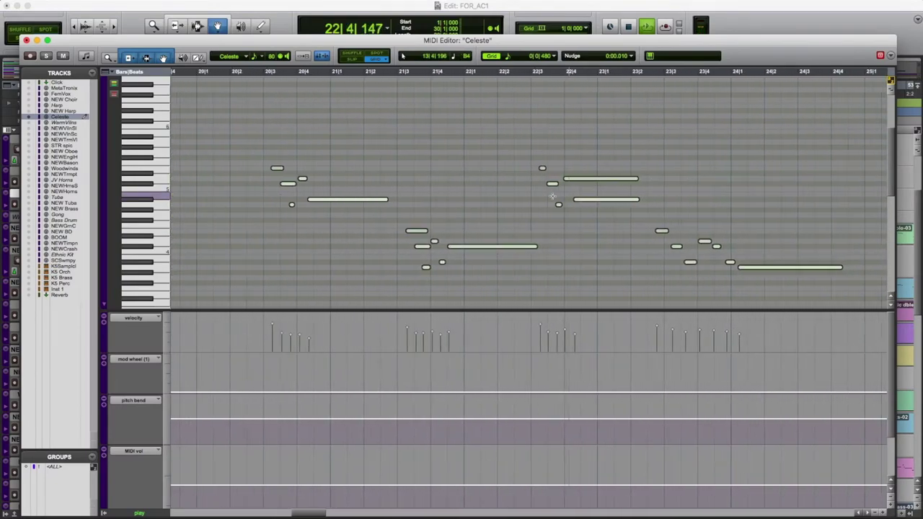
click(418, 142)
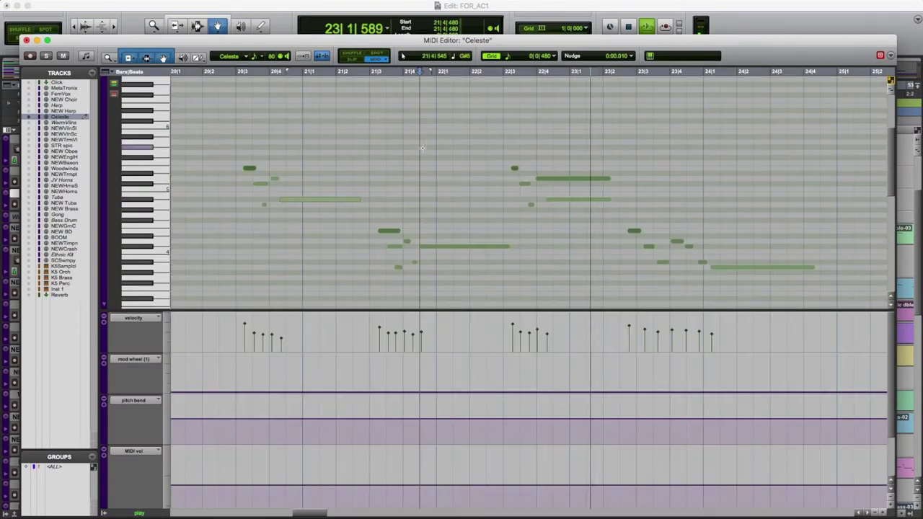
click(26, 40)
- Open the NEW English Horn track's Oboe/EH-23 clip in the MIDI Editor, follow its melody and controller curves through about bar 32, and close it
double_click(548, 361)
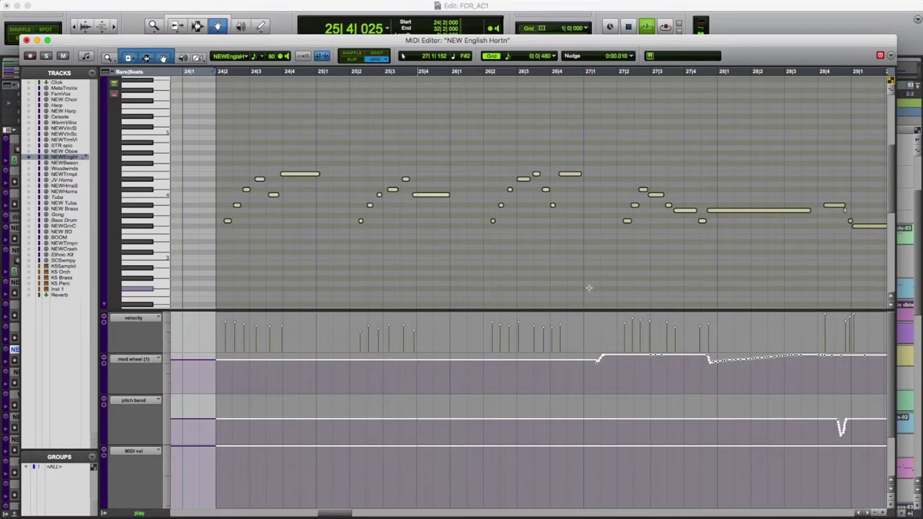
click(686, 135)
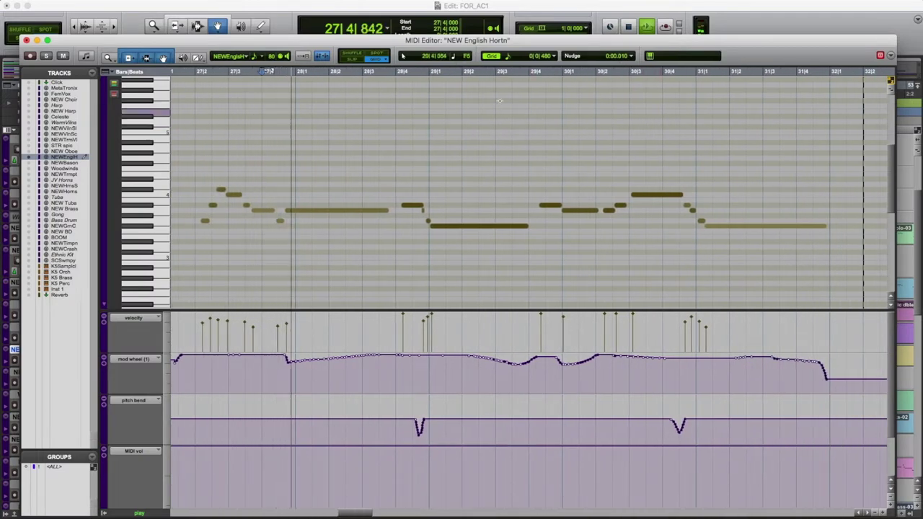
click(26, 40)
- Examine the chords and mod wheel curves of the NEW Choir-03 and NEW ViolinSect-03 clips in the MIDI Editor, closing it after each
double_click(583, 149)
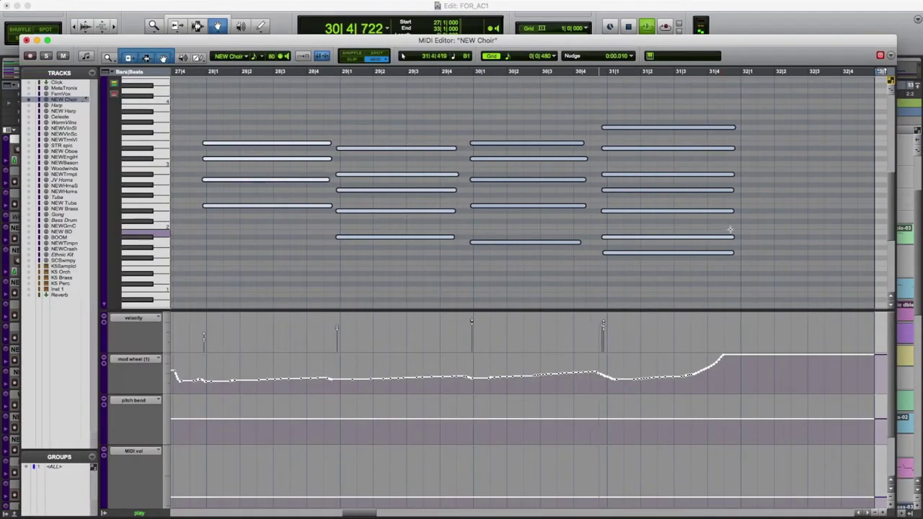
click(26, 41)
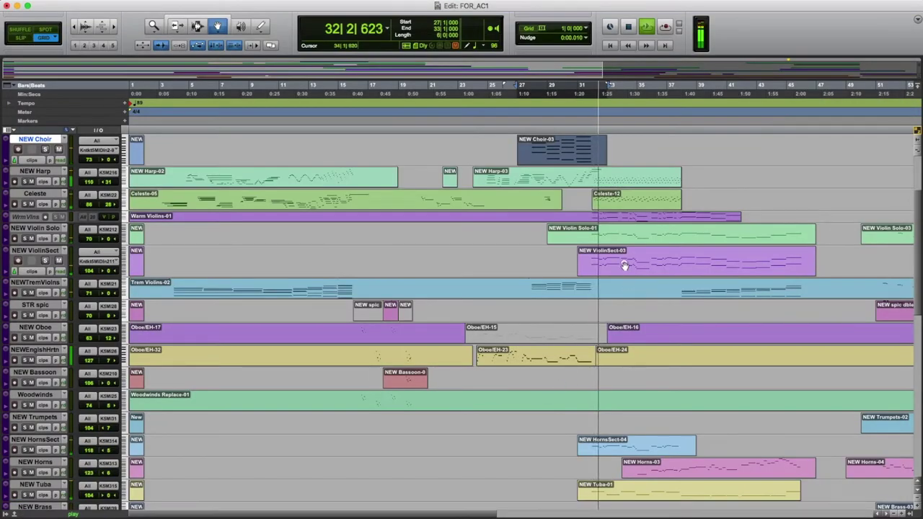
double_click(626, 267)
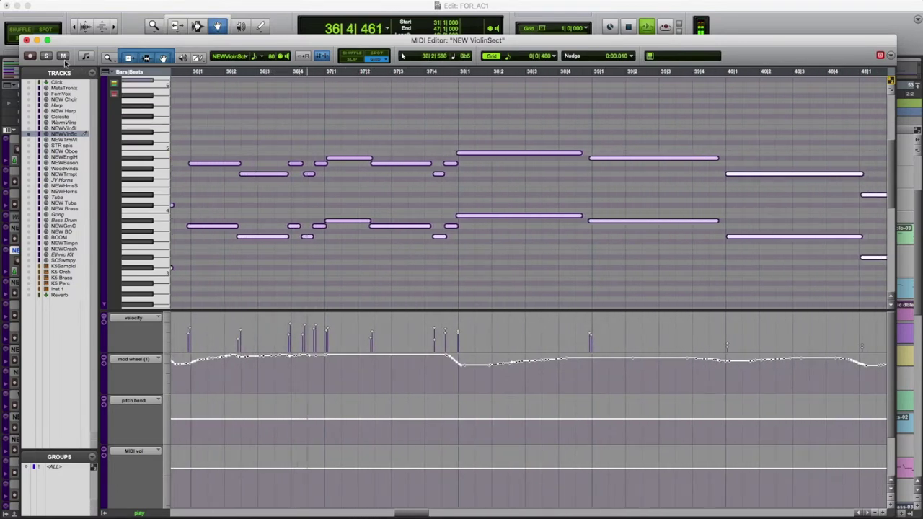
click(27, 40)
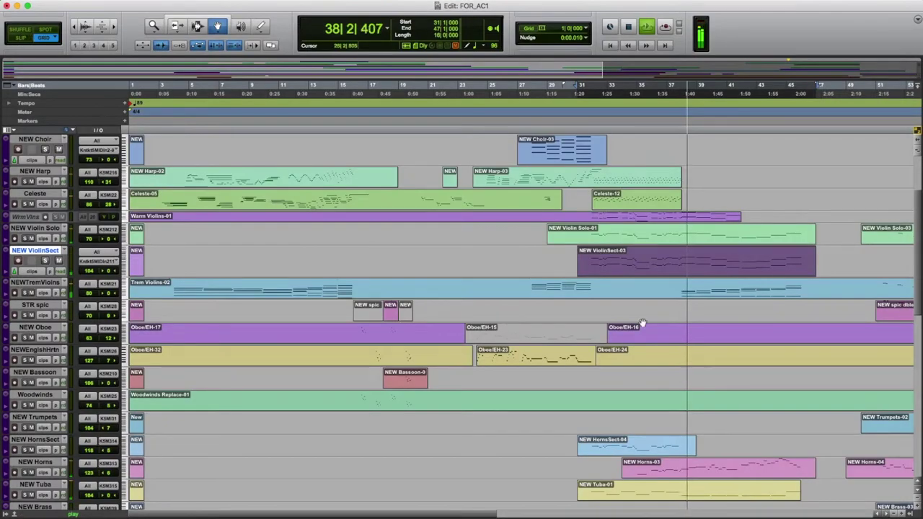
- Open the Trem Violins-02 clip in the MIDI Editor, view its chords around bars 41 to 46, and close the editor
double_click(712, 301)
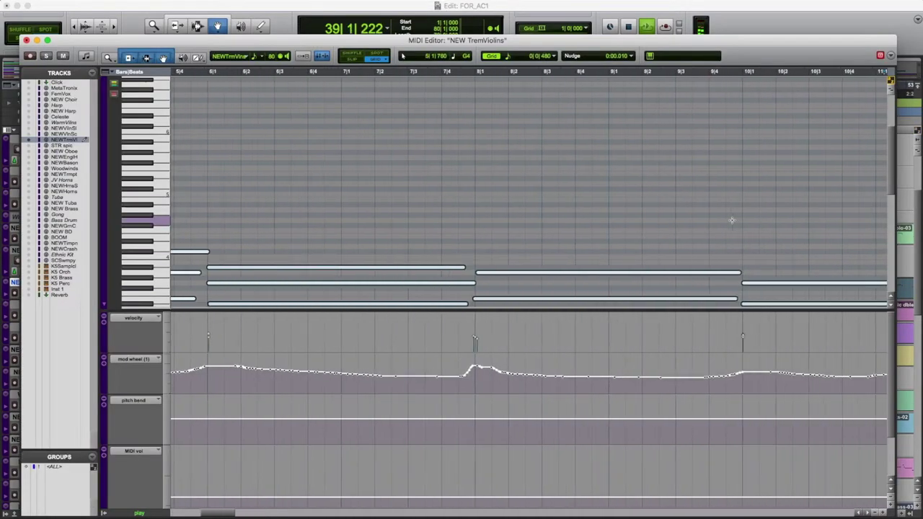
scroll(732, 220, down, 5)
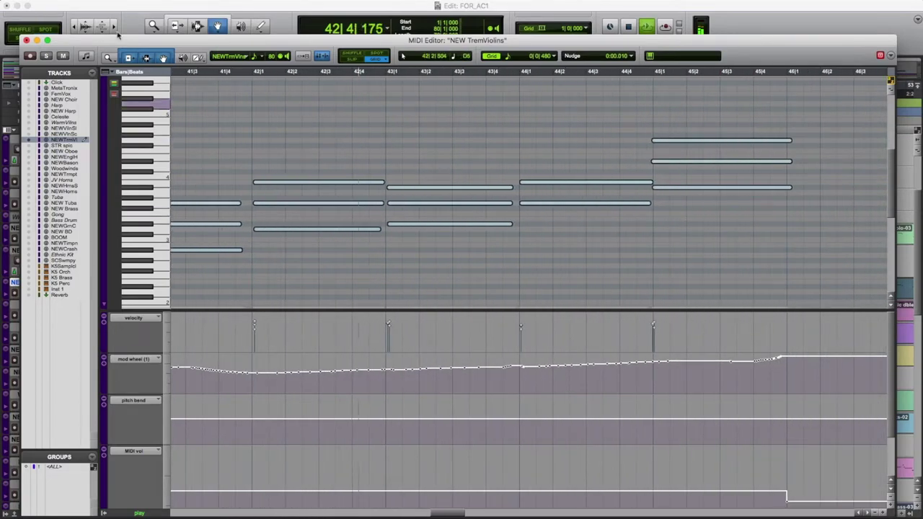
click(27, 40)
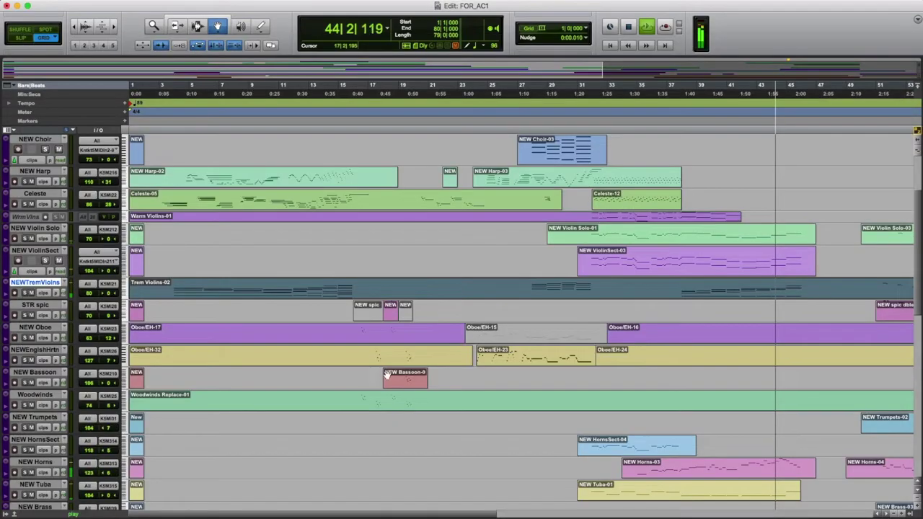
- Set the height of the NEW GranCassa track to medium
scroll(567, 360, down, 4)
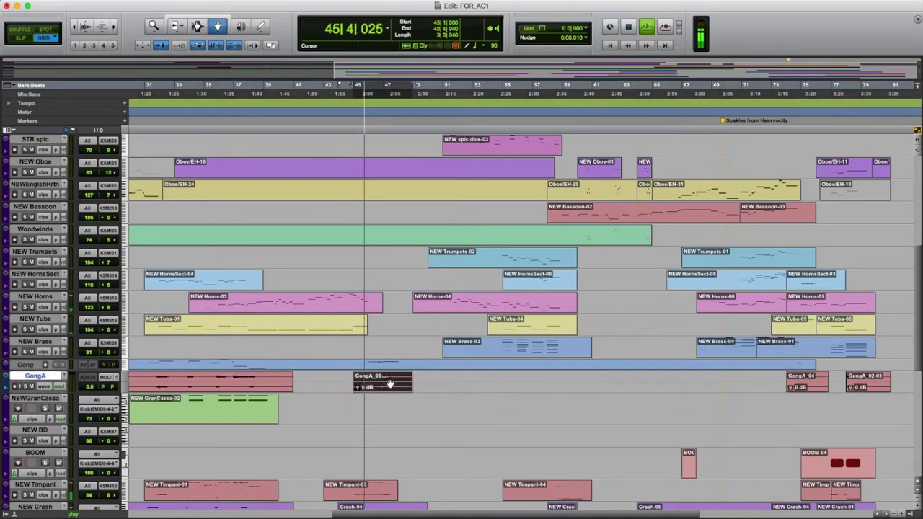
click(124, 392)
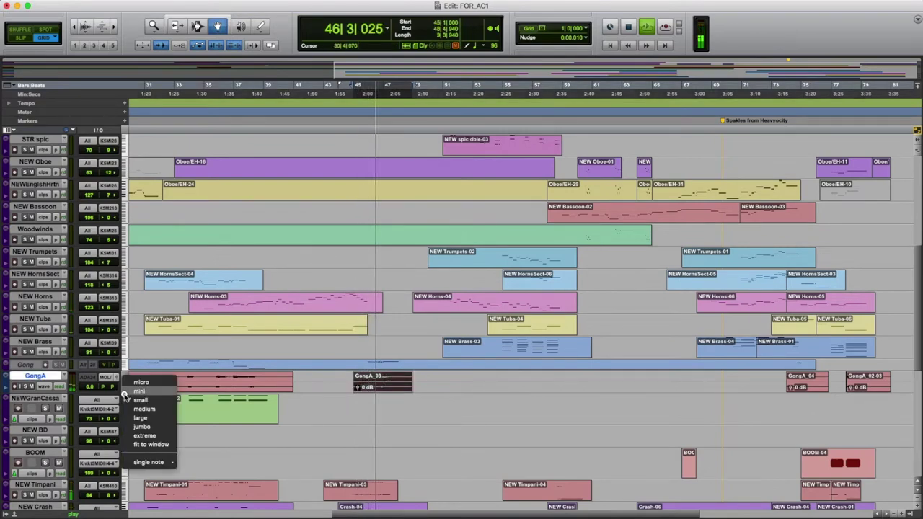
click(144, 409)
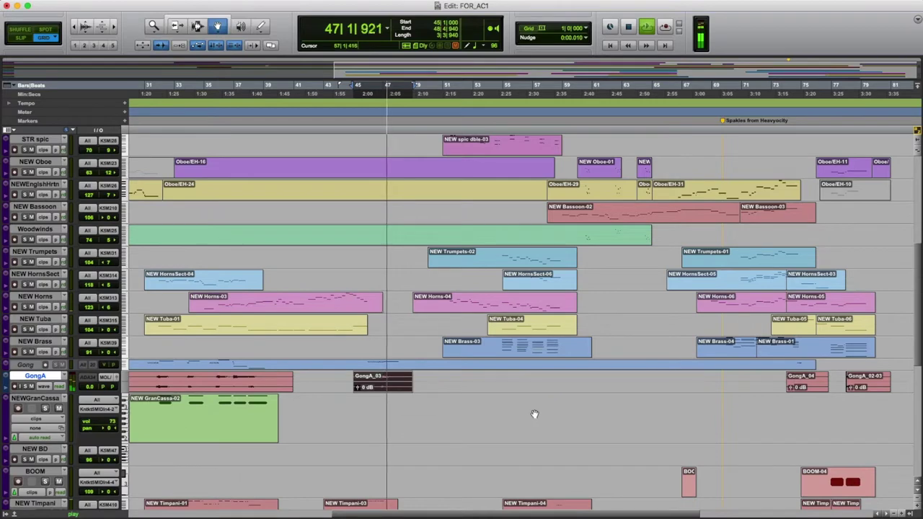
- Open the NEW Horns-04 clip in the MIDI Editor, show the NEW Violin Solo and NEW HornsSect notes alongside it, and close the editor
scroll(534, 414, down, 9)
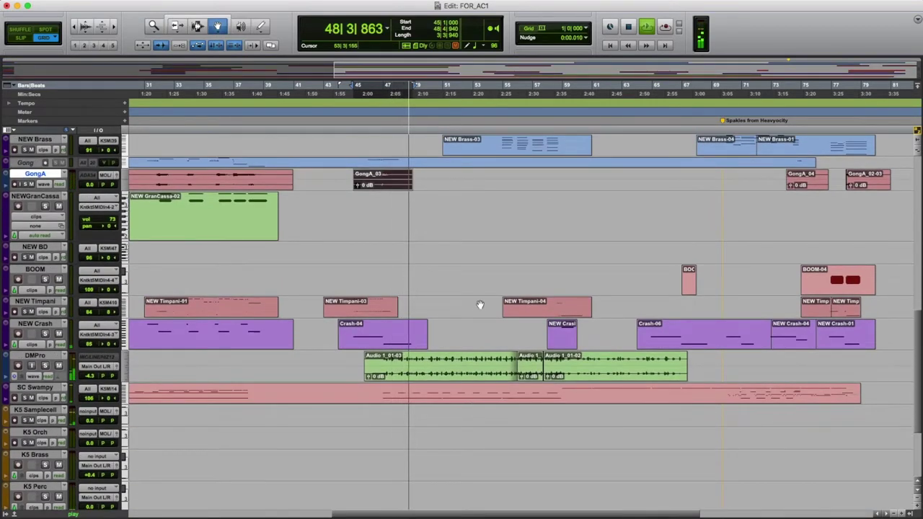
scroll(483, 306, up, 1)
scroll(483, 305, up, 2)
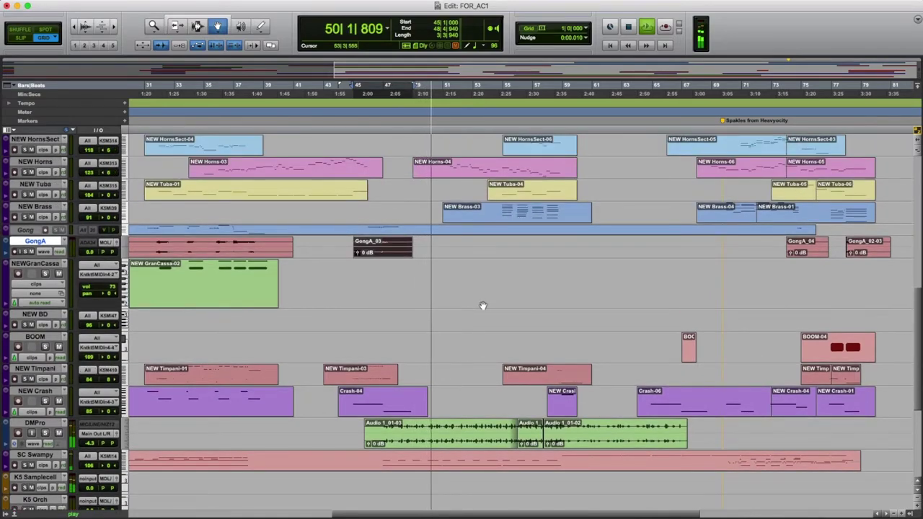
scroll(483, 306, up, 10)
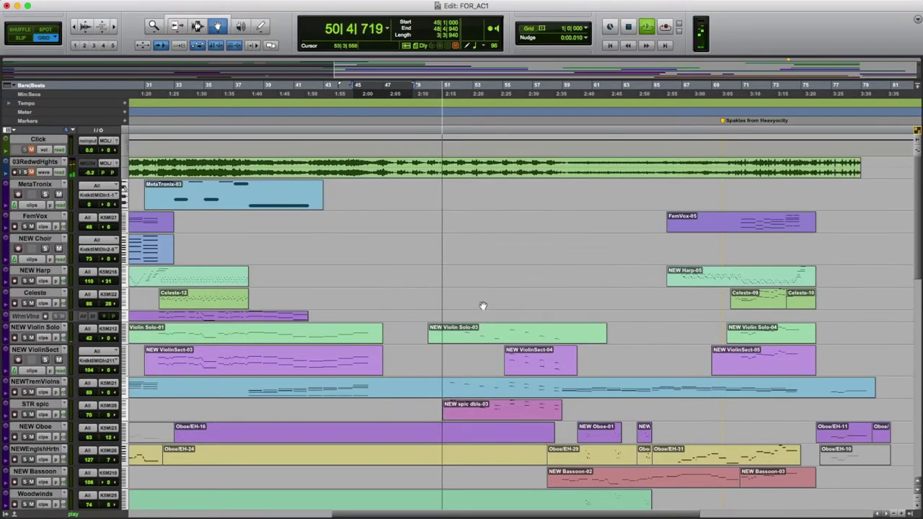
scroll(478, 427, down, 7)
scroll(478, 427, down, 4)
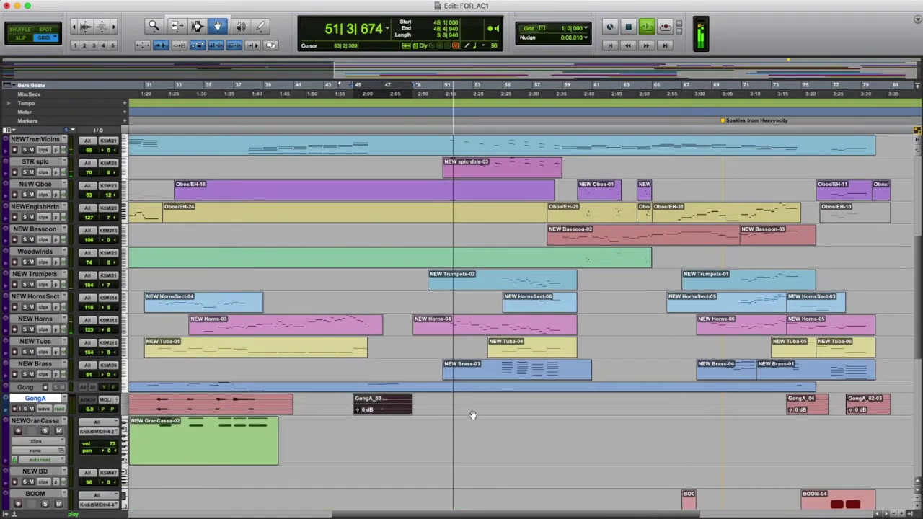
double_click(470, 326)
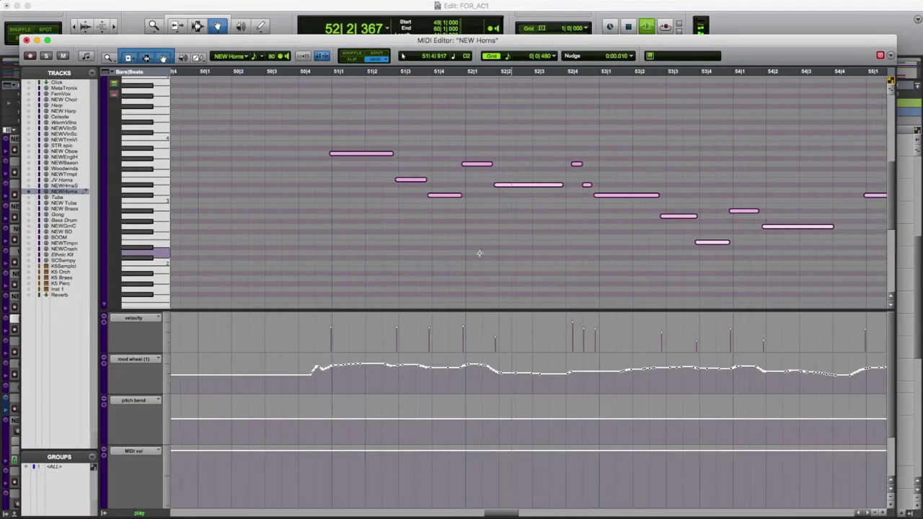
click(29, 129)
scroll(716, 163, up, 2)
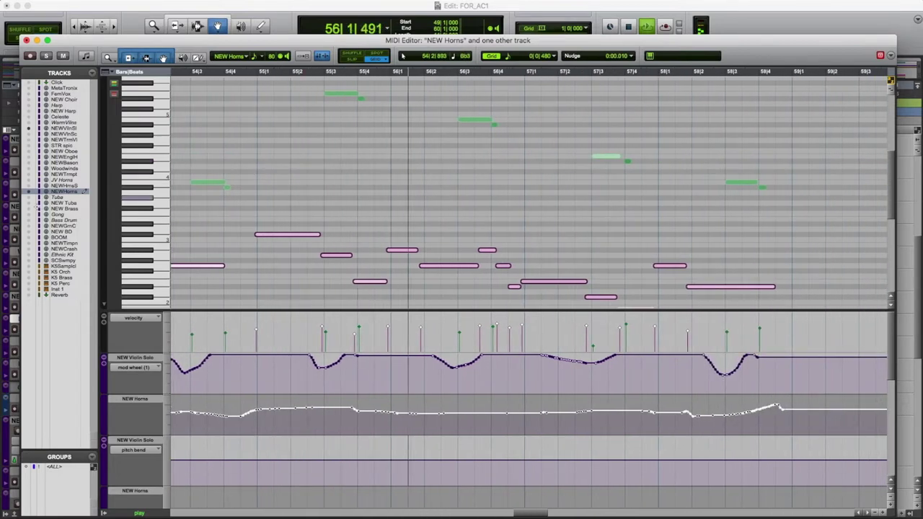
click(29, 186)
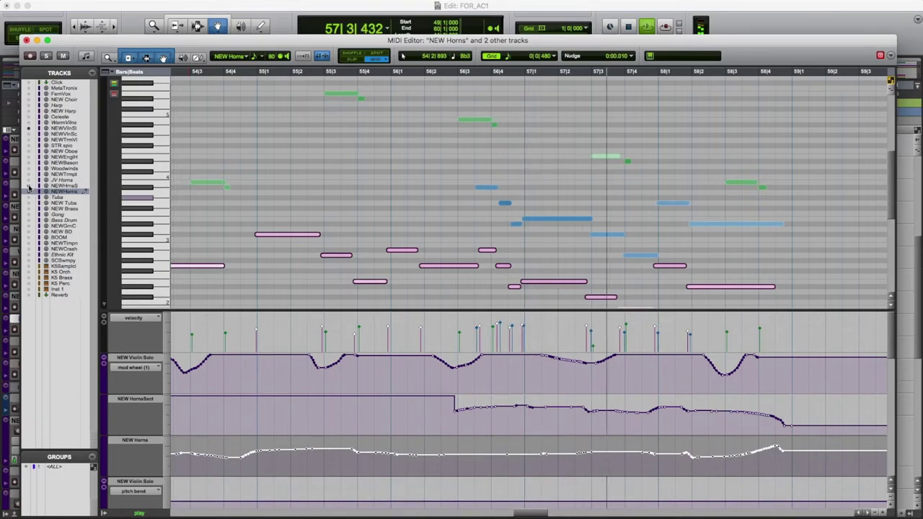
click(27, 41)
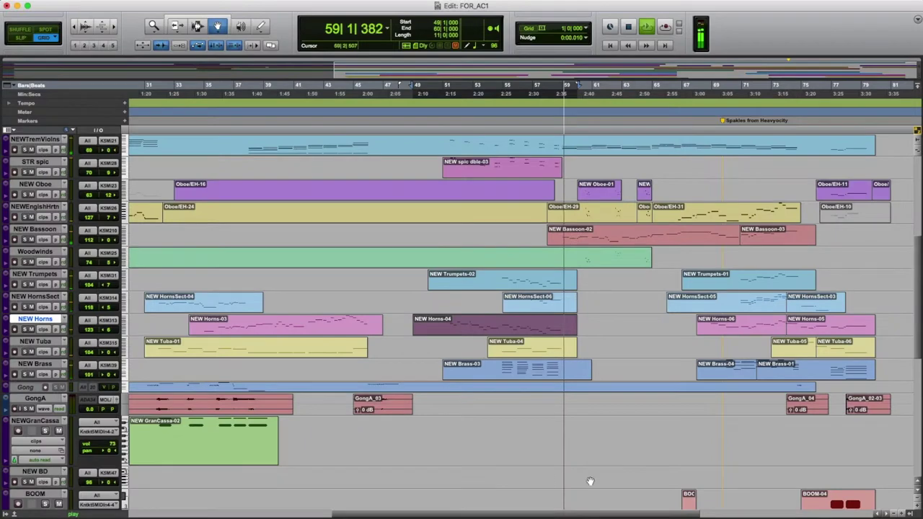
- Open the NEW Bassoon-02 clip in the MIDI Editor, compare it with the NEW English Horn, NEW Harp and NEW Horns notes, and close the editor
double_click(592, 237)
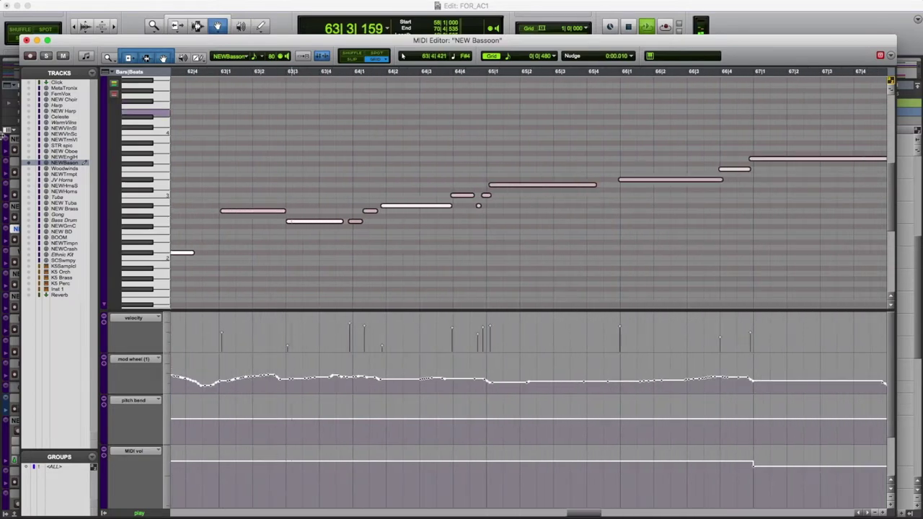
click(30, 157)
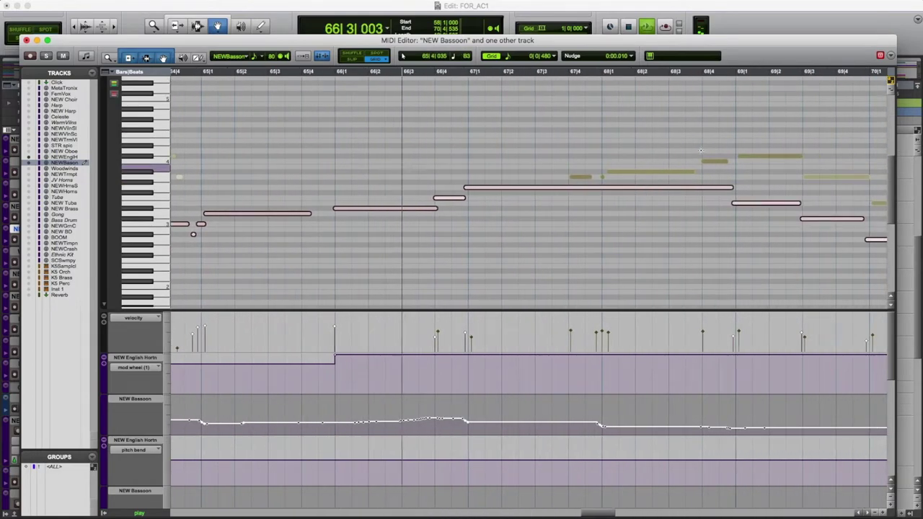
click(29, 111)
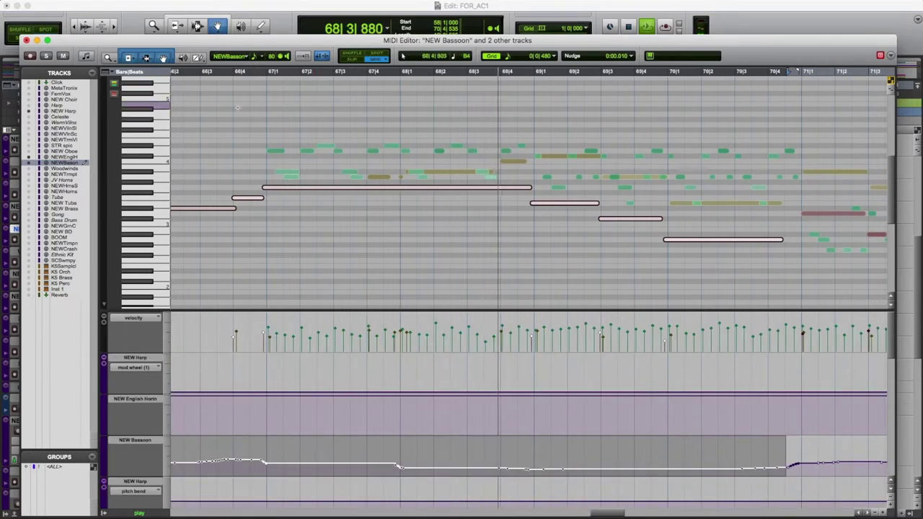
click(29, 112)
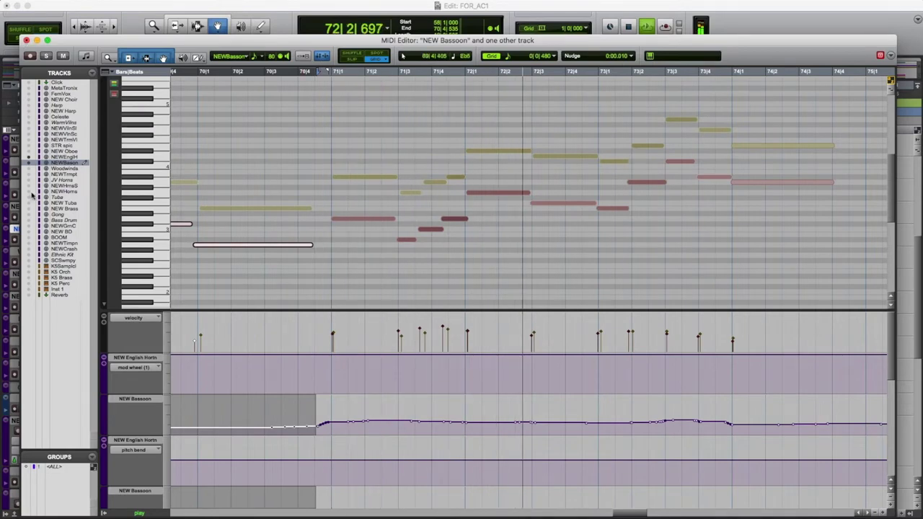
click(28, 192)
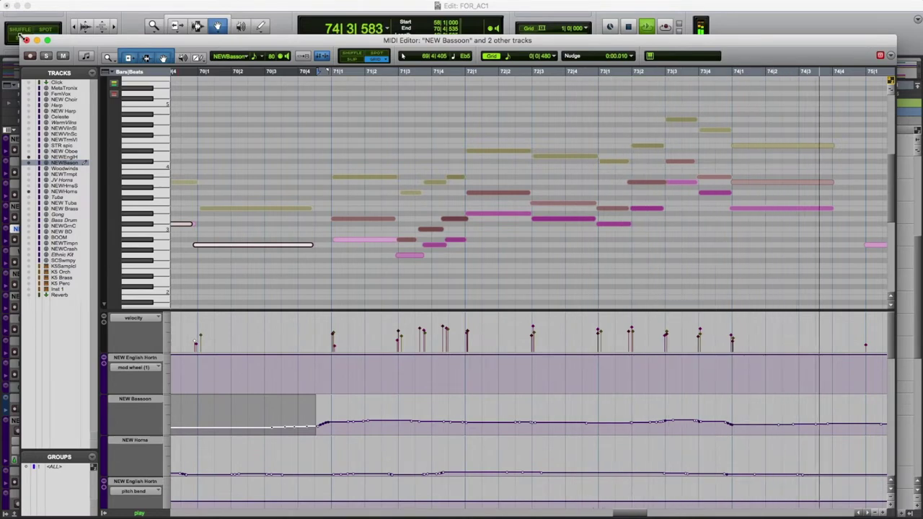
click(10, 84)
- Open the NEW Horns-05 clip in the MIDI Editor, show the NEW Brass notes alongside it, and close the editor
double_click(831, 322)
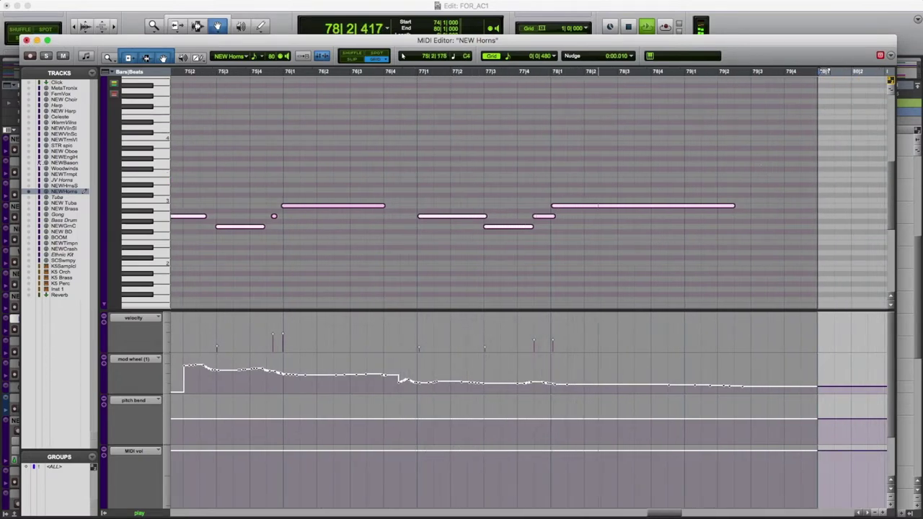
click(30, 209)
scroll(842, 247, down, 1)
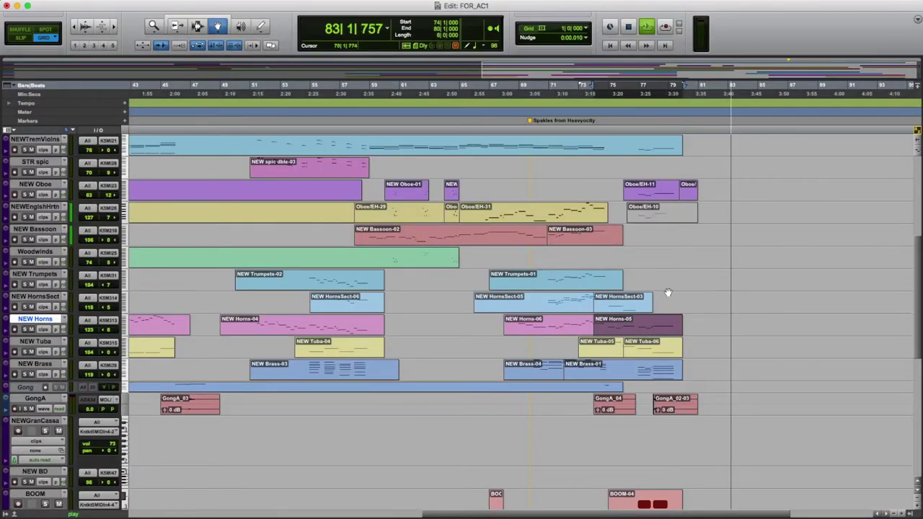
- Stop playback and recall memory location 2
key(space)
key(period)
key(2)
key(period)
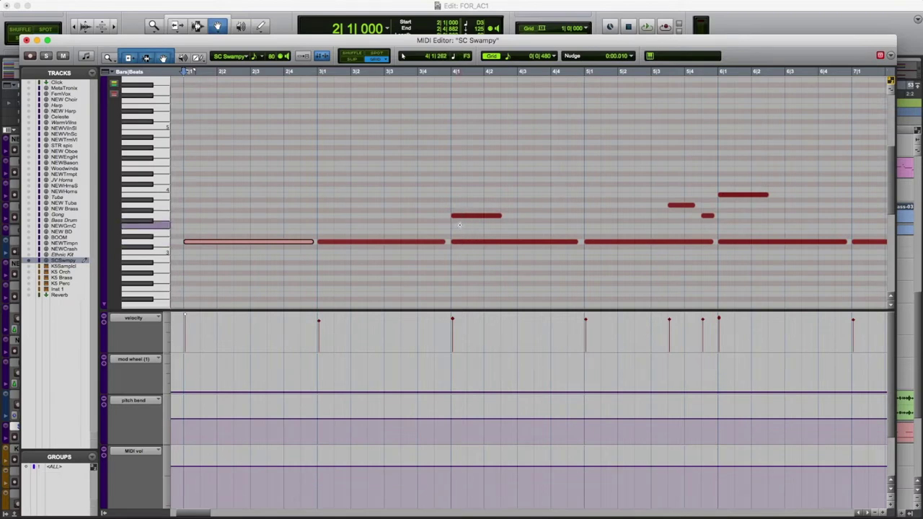
- Select the long D3 note at bar 4 of the SC Swampy track, select the G3 above it, and view the following bars
click(475, 243)
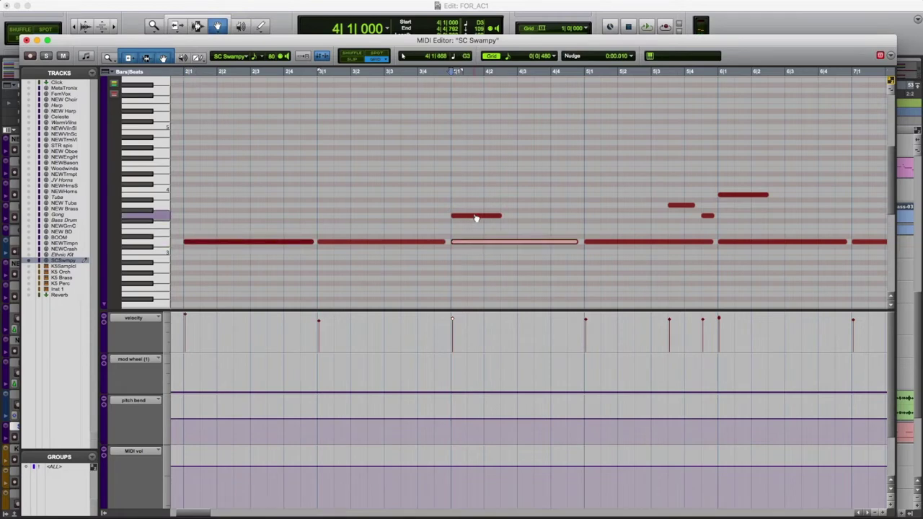
click(475, 216)
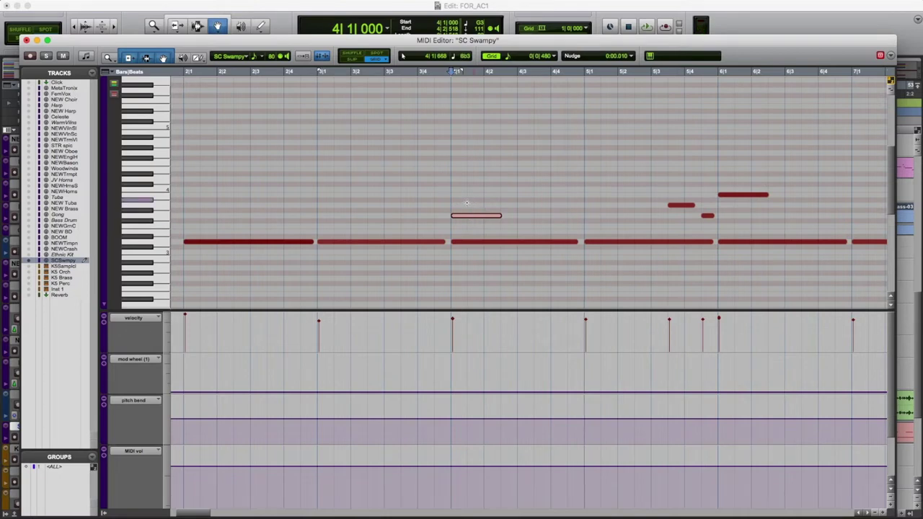
scroll(474, 204, right, 5)
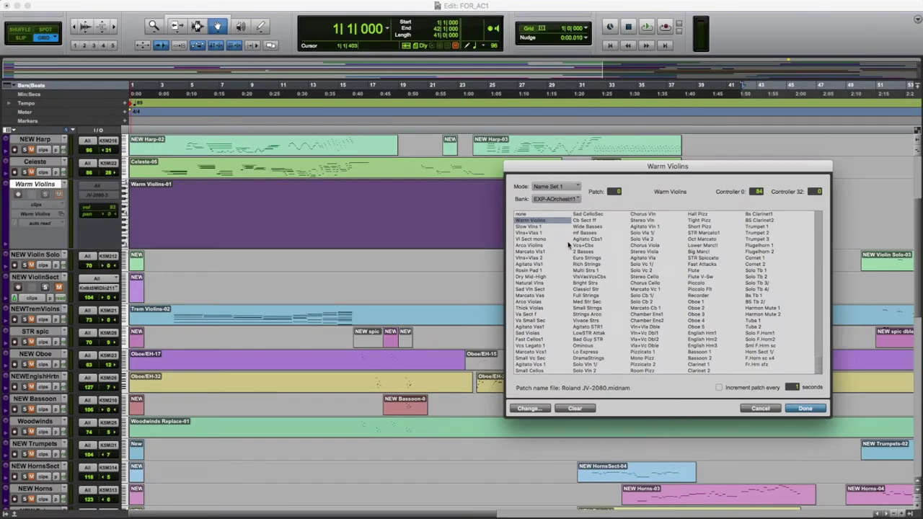
- Dismiss the Warm Violins patch list without changing the patch and place the edit cursor at bar 31
click(771, 408)
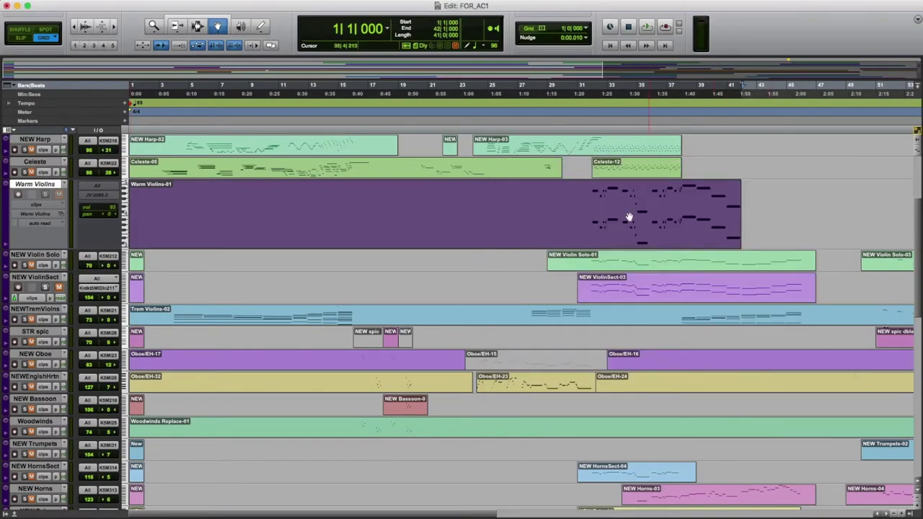
click(583, 233)
- Select the NEW Violin Solo-01 clip
scroll(872, 232, right, 3)
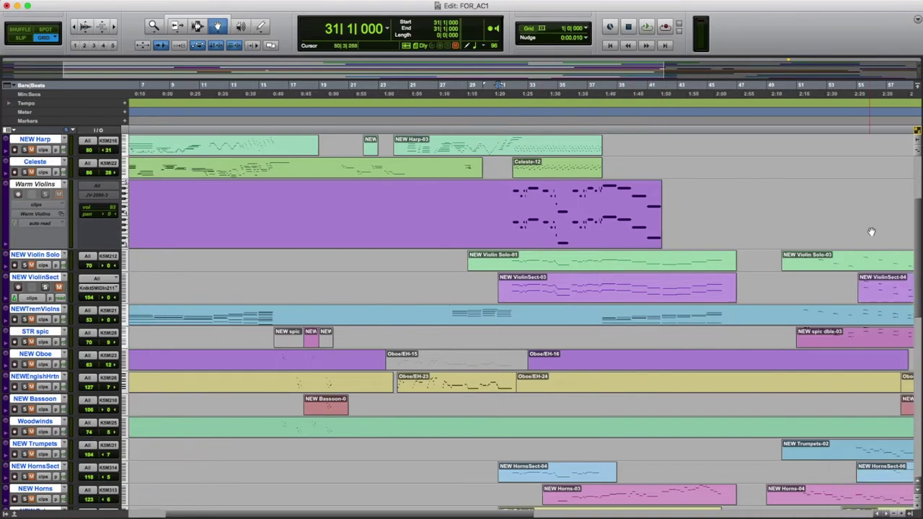
scroll(872, 232, right, 3)
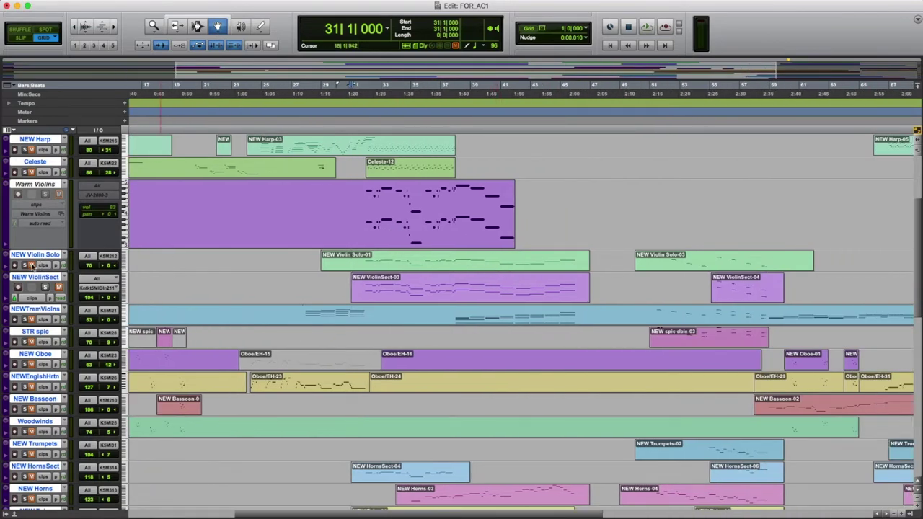
click(595, 333)
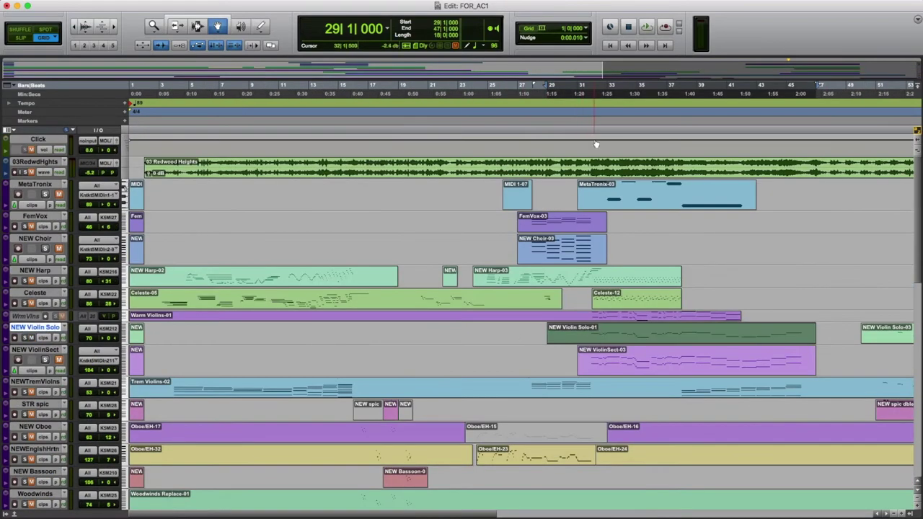
- Play the session from bar 32, look over all the tracks during playback, and audition the same passage a second time
click(595, 144)
key(space)
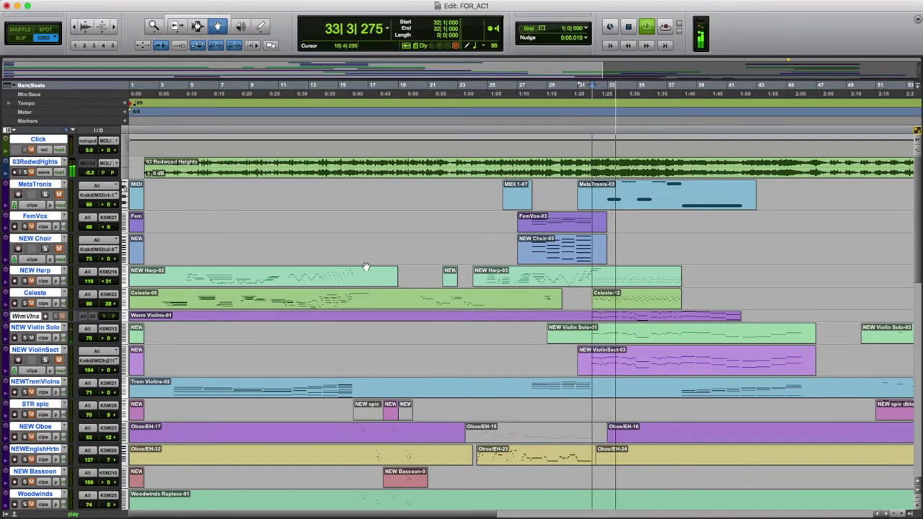
scroll(366, 267, down, 8)
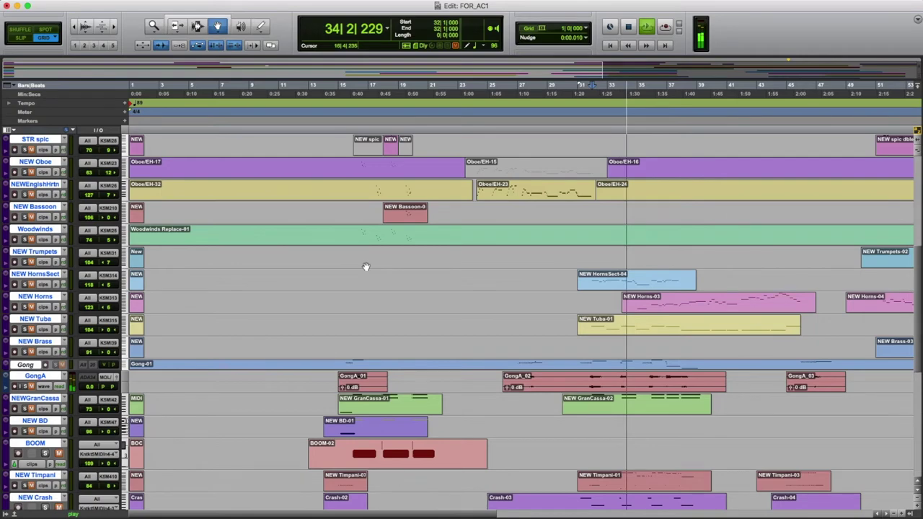
scroll(366, 267, down, 5)
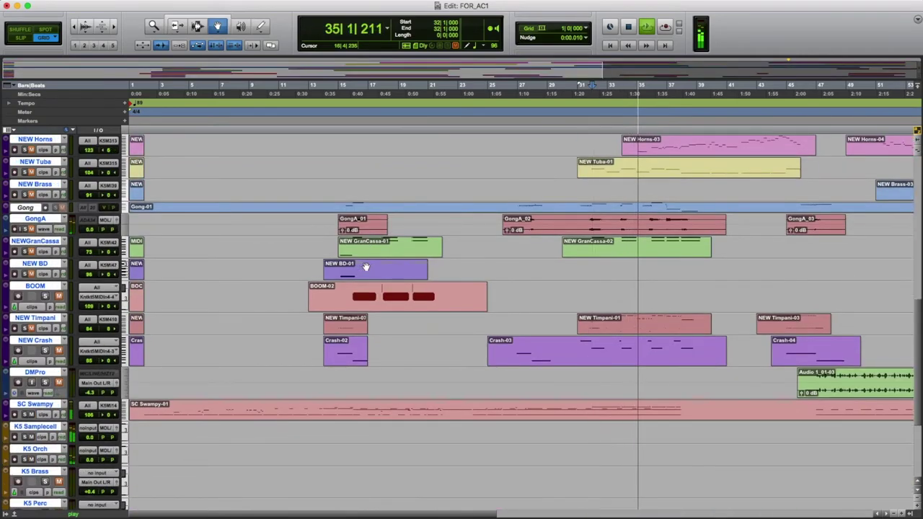
scroll(366, 267, up, 10)
scroll(366, 267, up, 3)
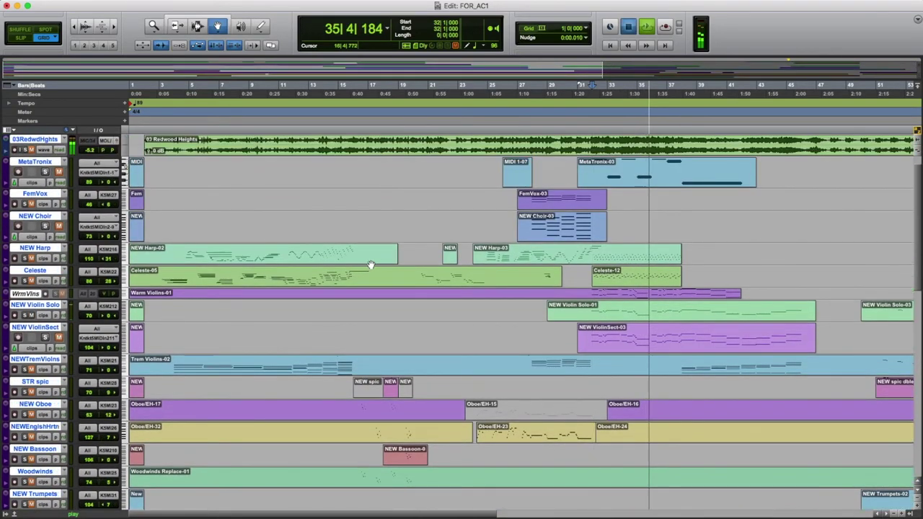
key(space)
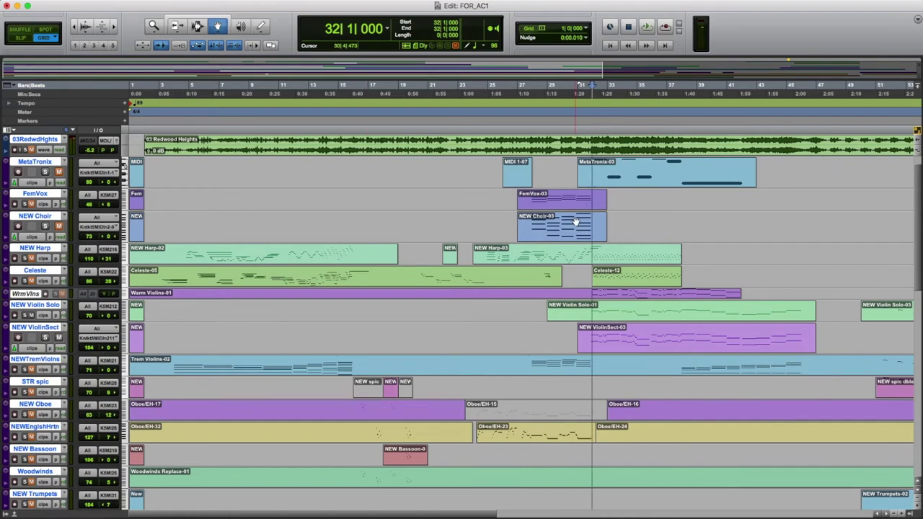
key(space)
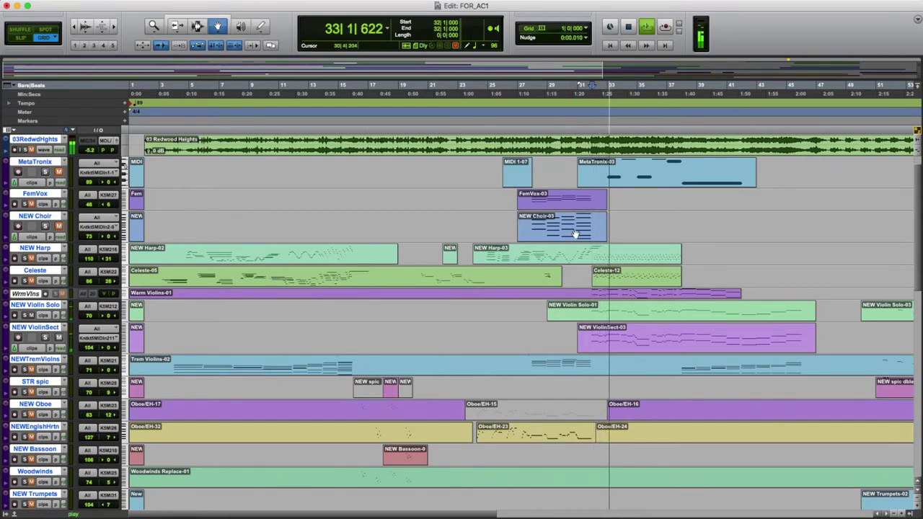
key(space)
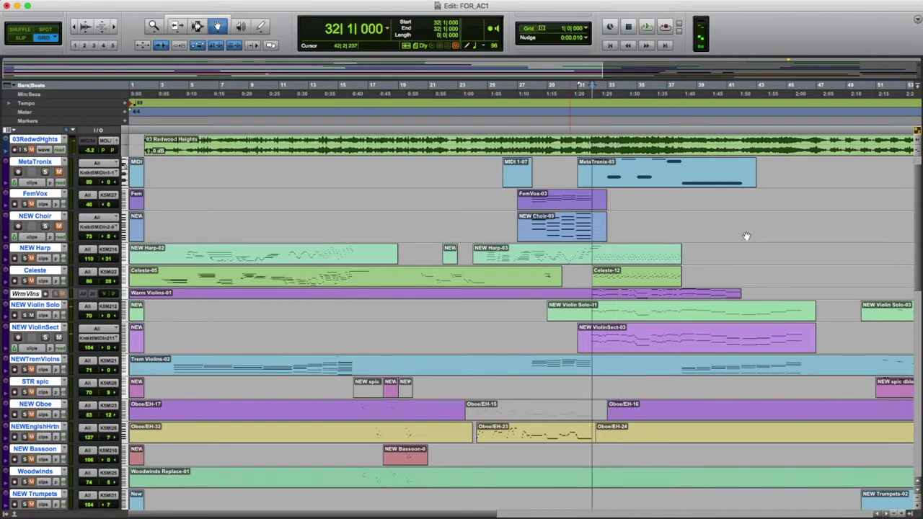
- Place the edit cursor at bar 3, select the Trem Violins-02 clip, and play the opening passage
scroll(135, 330, up, 1)
click(159, 130)
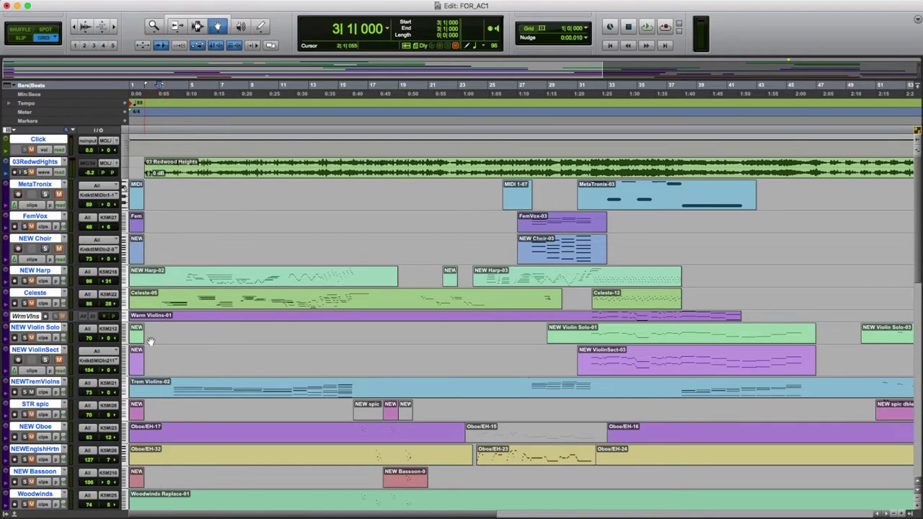
click(197, 392)
click(174, 220)
key(space)
- Open the K5 Orch Kontakt instrument, view the articulations of 2 String Ensemble Long Notes, and close it
key(ctrl+alt+super+w)
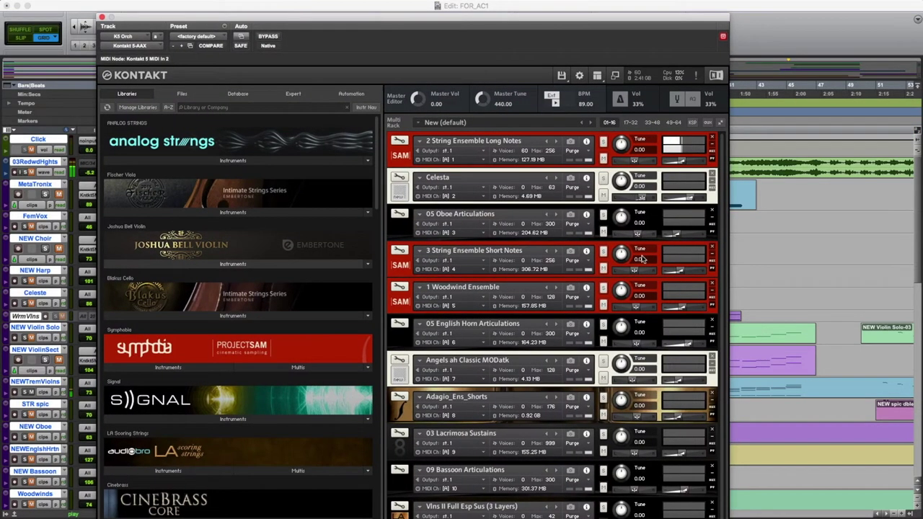
click(401, 155)
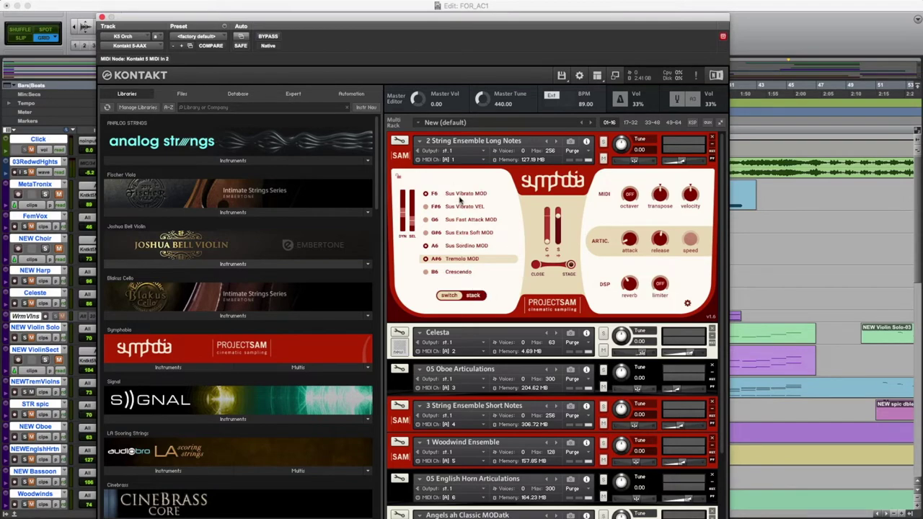
key(super+w)
- Select the SC Swampy-01 clip
scroll(237, 383, down, 10)
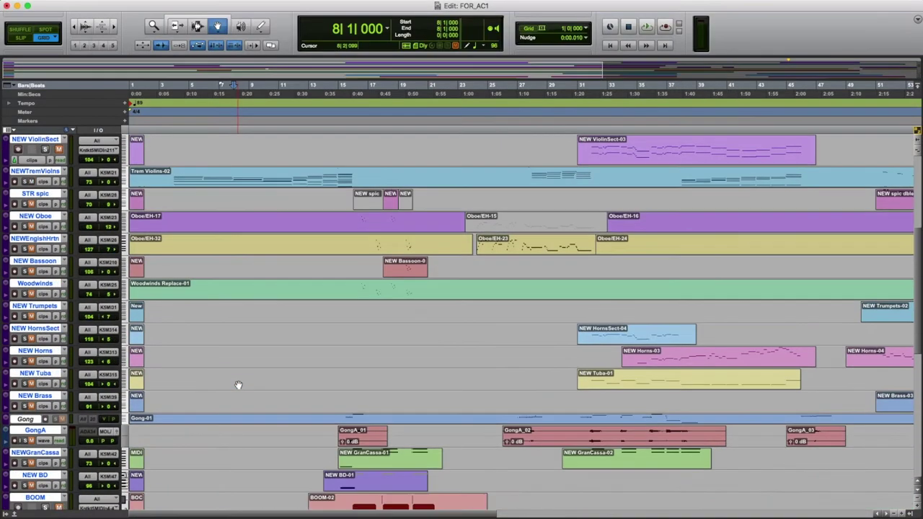
click(183, 459)
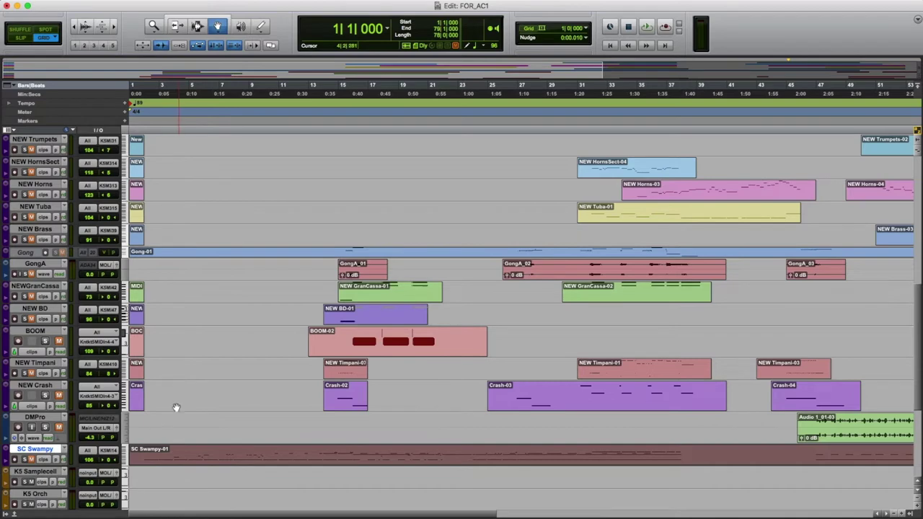
- View the NEW TremViolins part in the MIDI Editor, reposition the editor so the track names stay exposed, and close it
scroll(267, 266, up, 10)
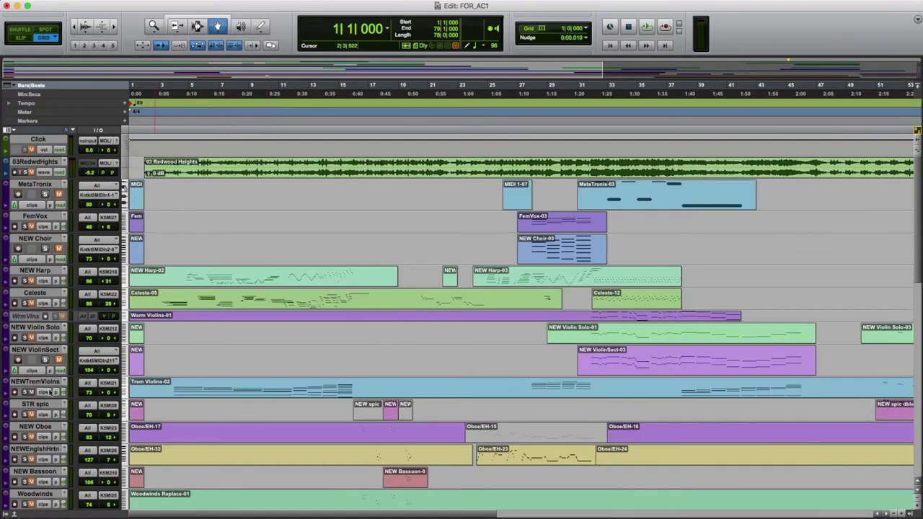
key(ctrl+=)
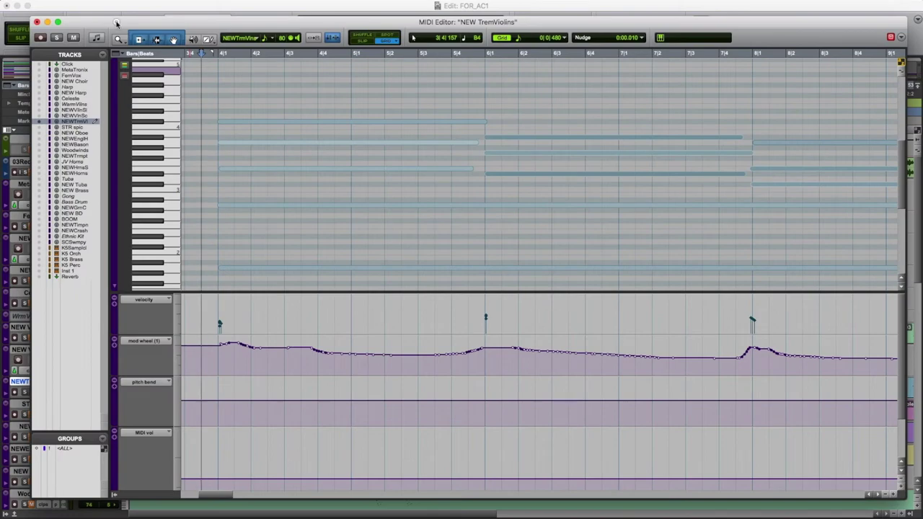
drag(116, 24, 155, 22)
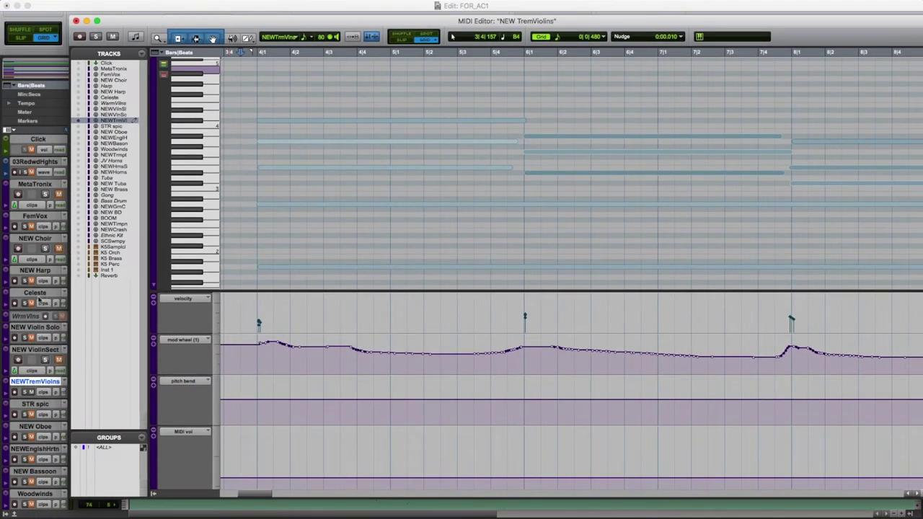
key(ctrl+=)
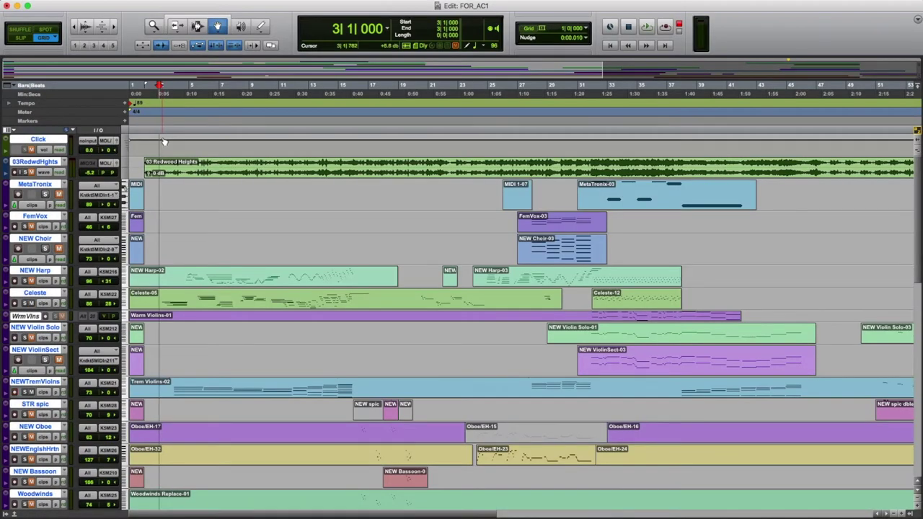
- Play from bar 3 and examine the NEW TremViolins notes and mod wheel data up to bar 16 in the MIDI Editor
key(space)
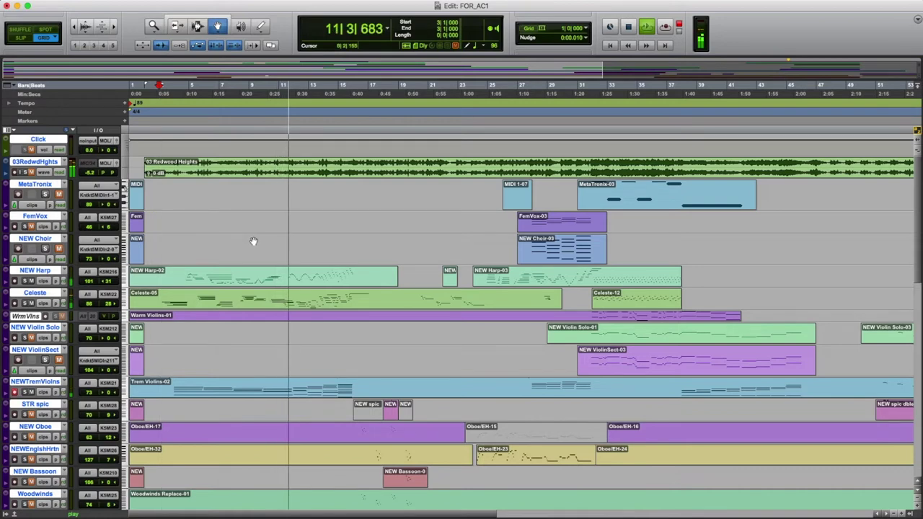
double_click(323, 393)
scroll(758, 206, right, 10)
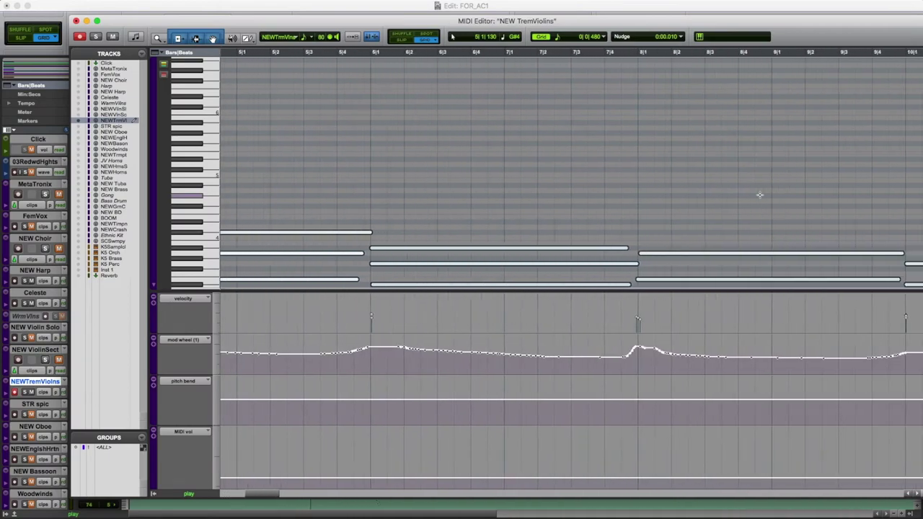
scroll(759, 195, right, 6)
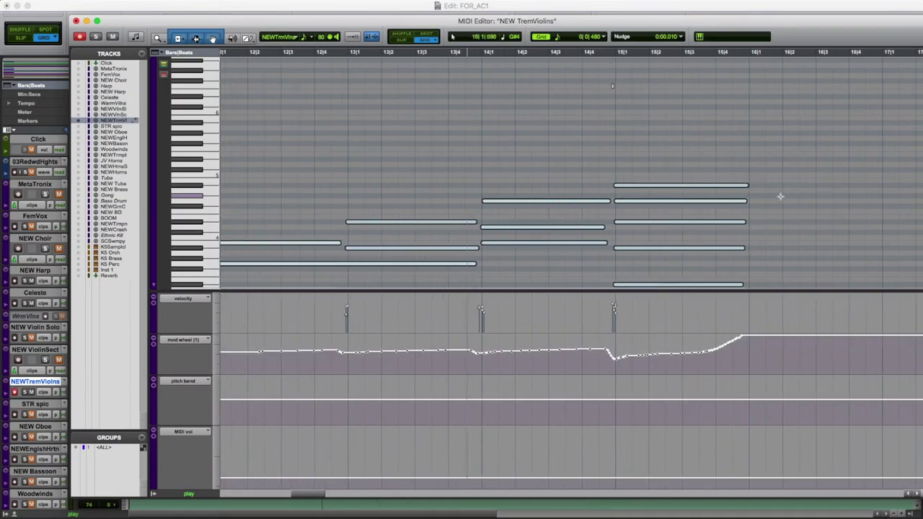
scroll(794, 198, down, 4)
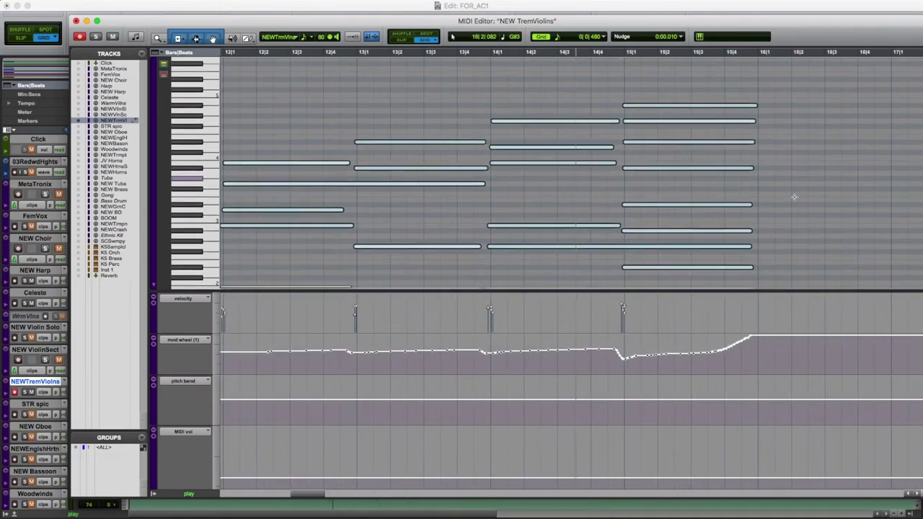
scroll(794, 197, up, 4)
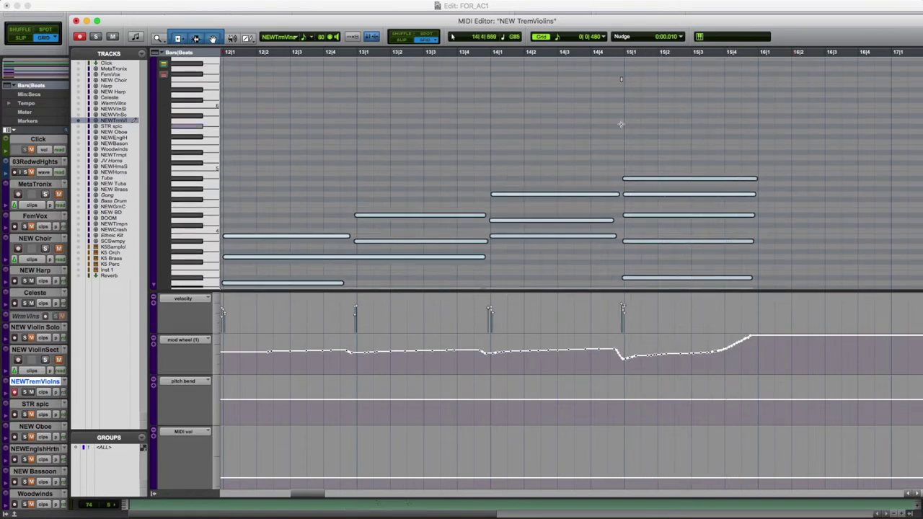
- Select the highest NEW TremViolins note at bar 14, followed by the short F6 keyswitch note at bar 15
click(555, 194)
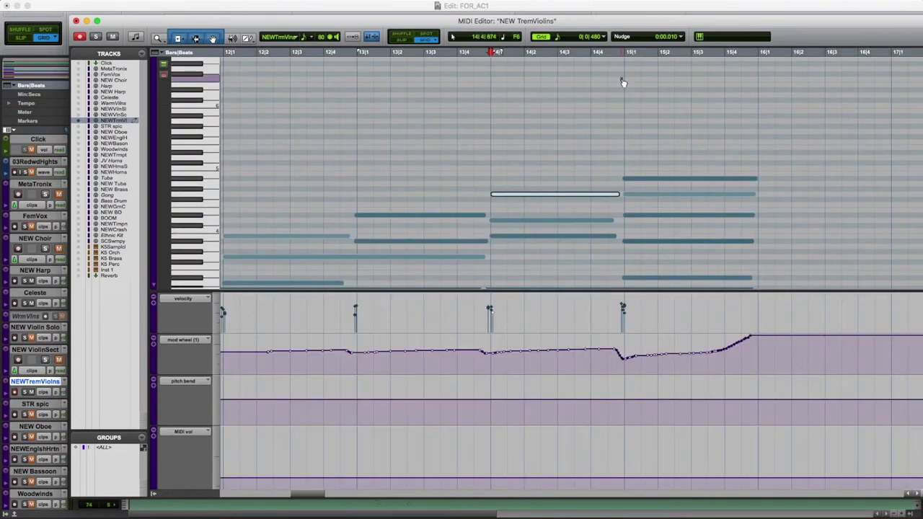
click(623, 82)
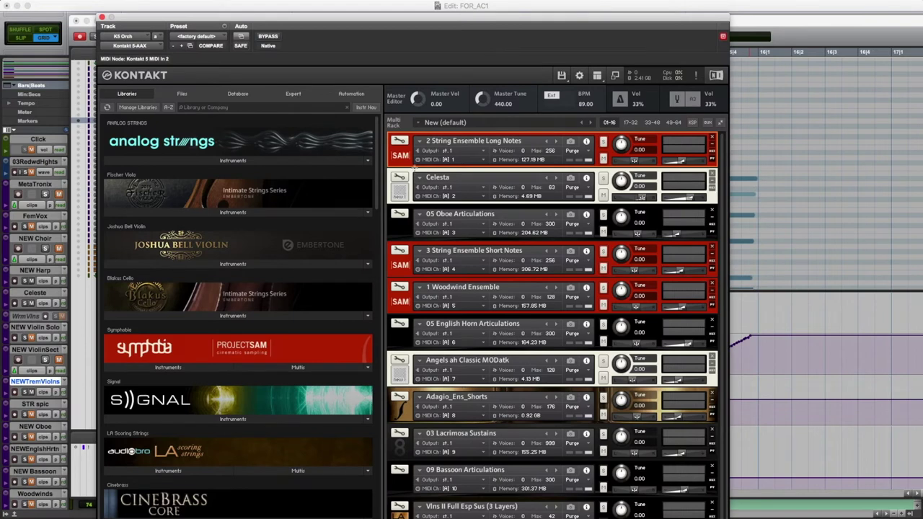
- Expand 2 String Ensemble Long Notes in Kontakt, move its window to review the keyswitch articulations, and close it
click(401, 160)
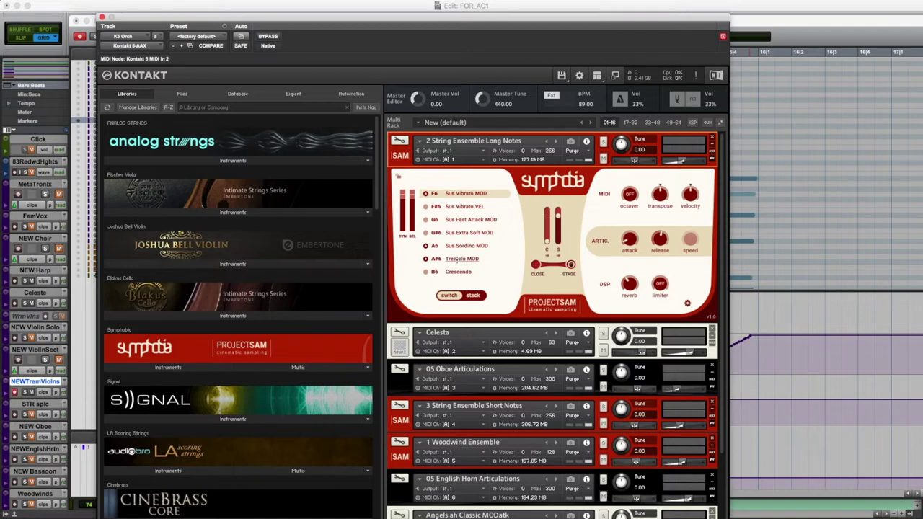
drag(598, 21, 922, 70)
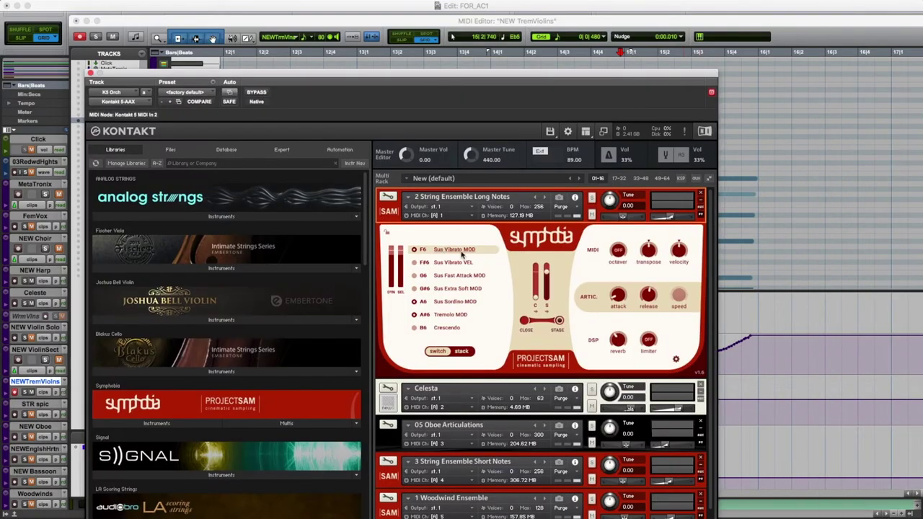
key(super+w)
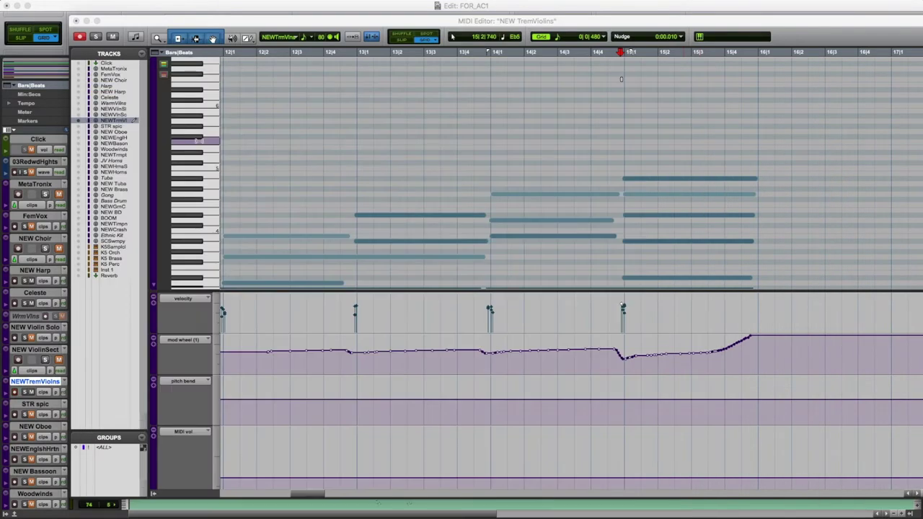
- Select all the NEW TremViolins notes, examine bars 12 to 16 during playback, and close the MIDI Editor
key(super+a)
scroll(795, 197, down, 5)
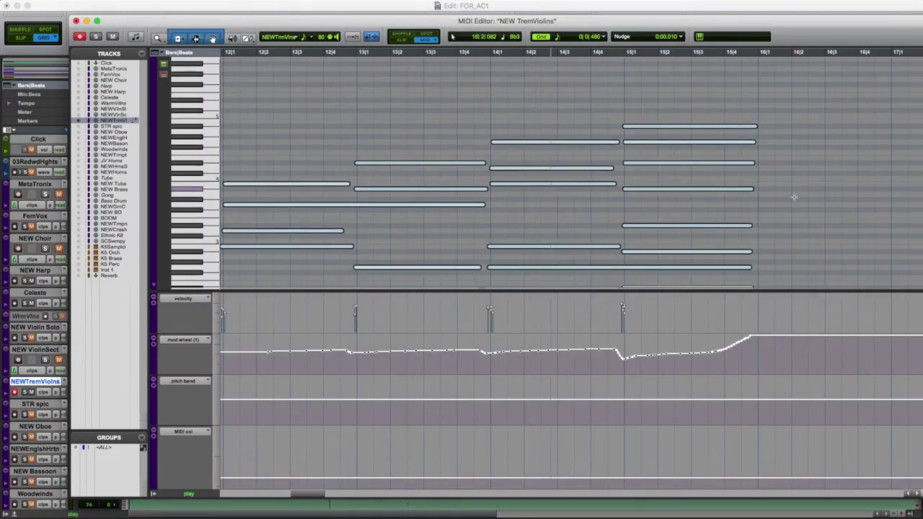
scroll(794, 197, up, 4)
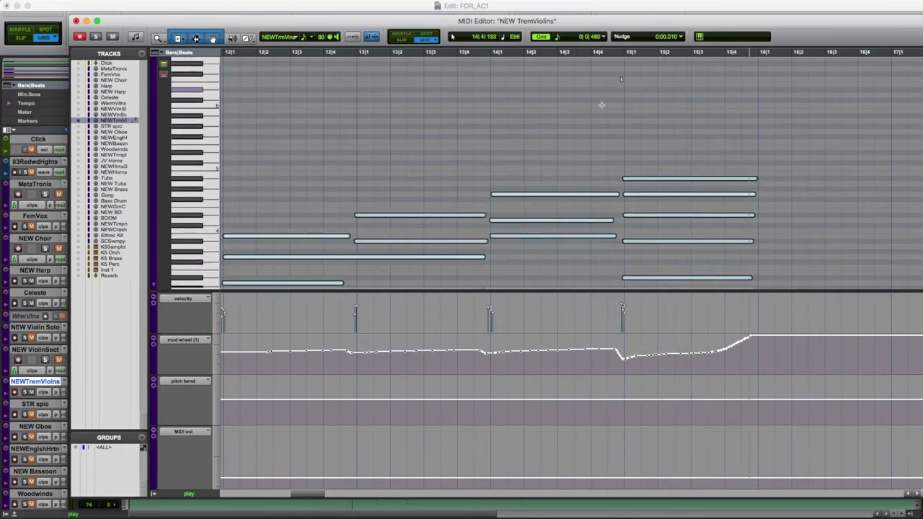
key(super+w)
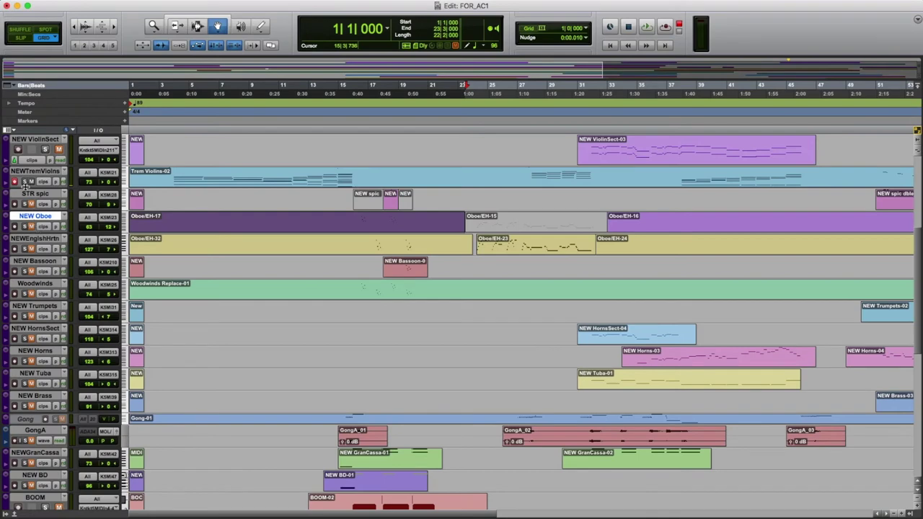
- Place the edit cursor at bar 16 and point out the oboe, English horn, bassoon and woodwinds tracks by selecting each
click(355, 140)
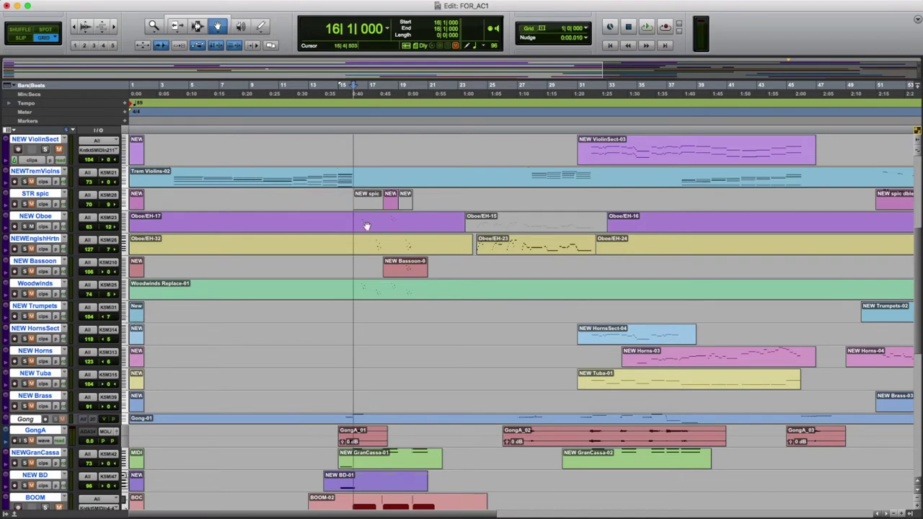
click(39, 216)
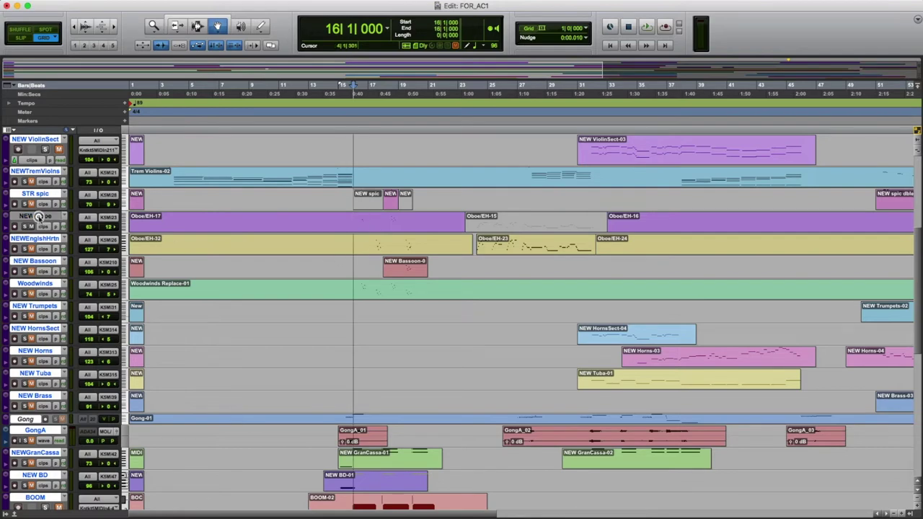
click(46, 241)
click(44, 263)
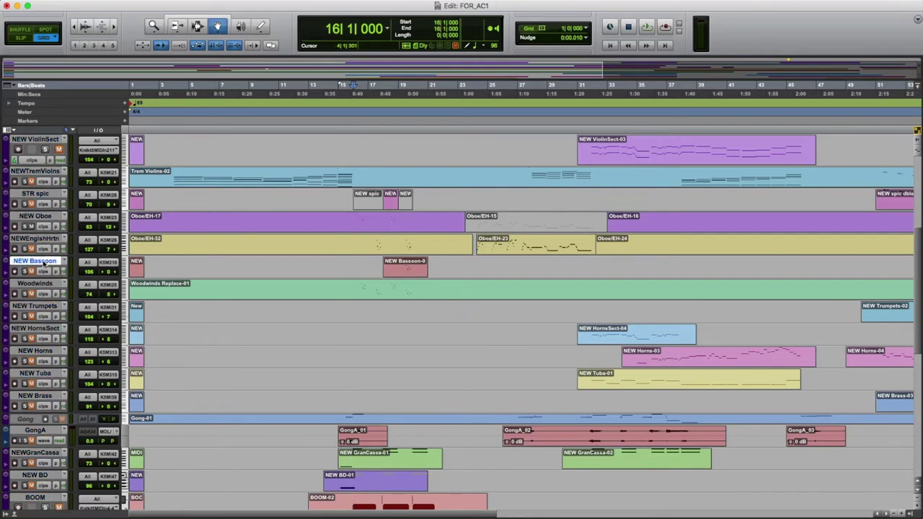
click(43, 285)
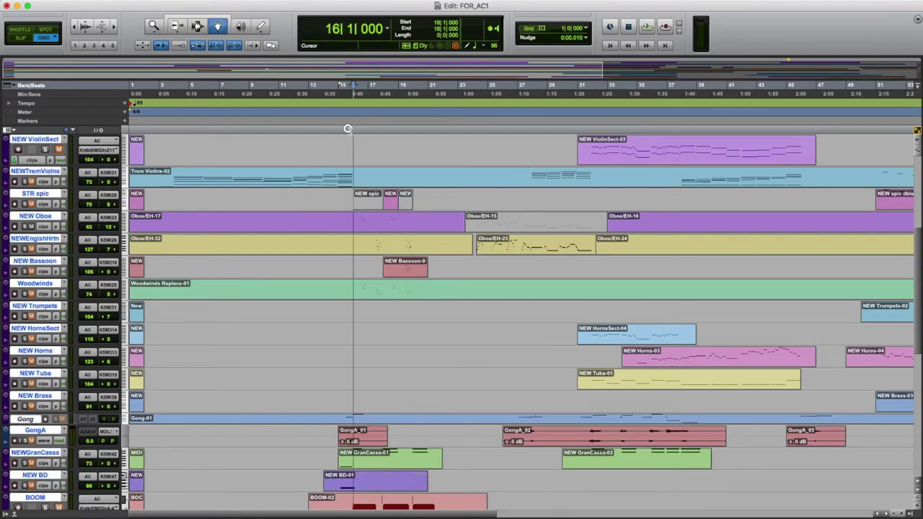
- Open the K5 Orch Kontakt instrument and expand the 05 Oboe Articulations patch
key(ctrl+alt+super+w)
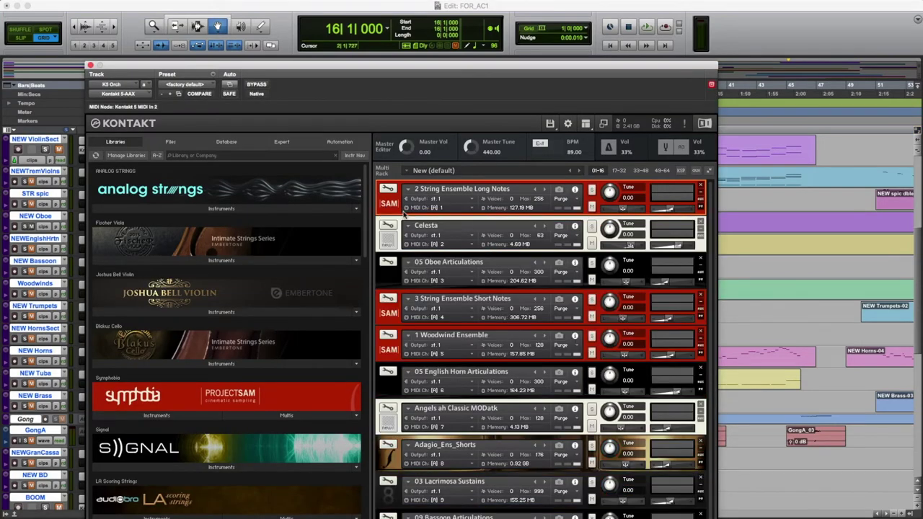
click(392, 279)
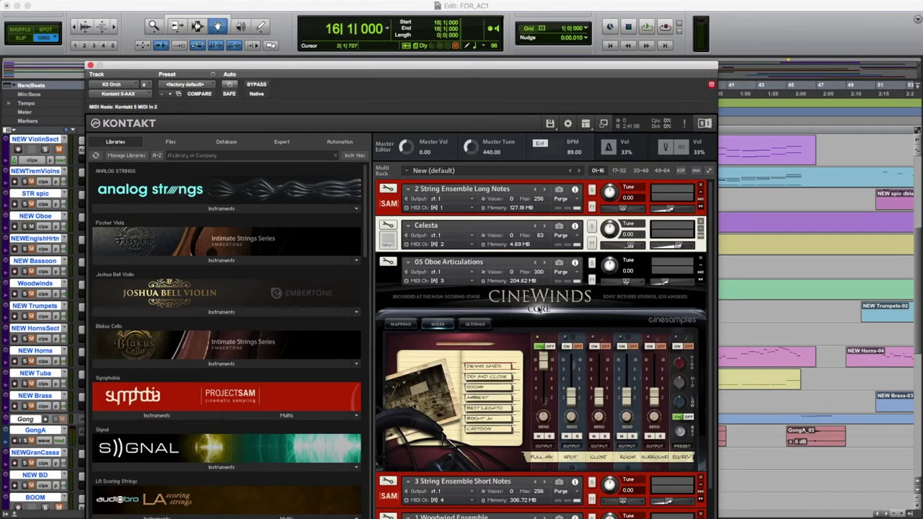
- Close the Kontakt window and play the session from bar 24 to hear the English horn passage
key(ctrl+alt+super+w)
key(space)
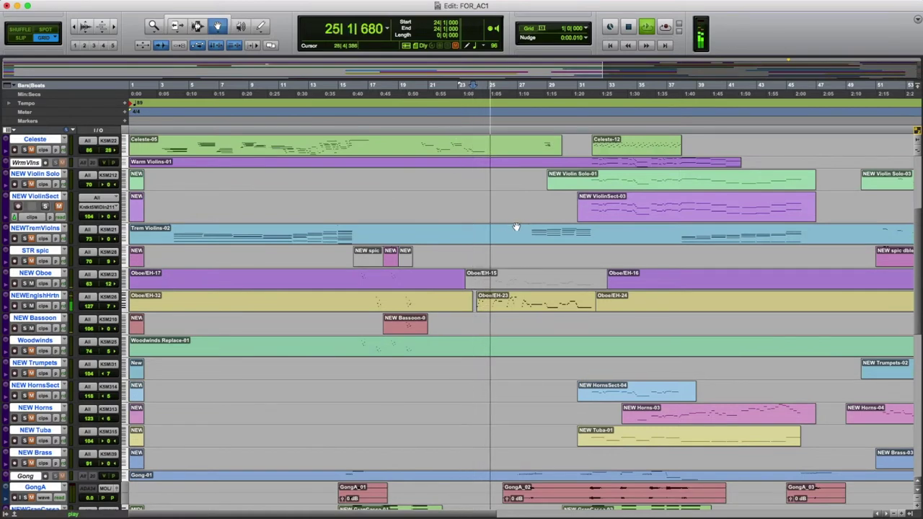
scroll(424, 211, down, 3)
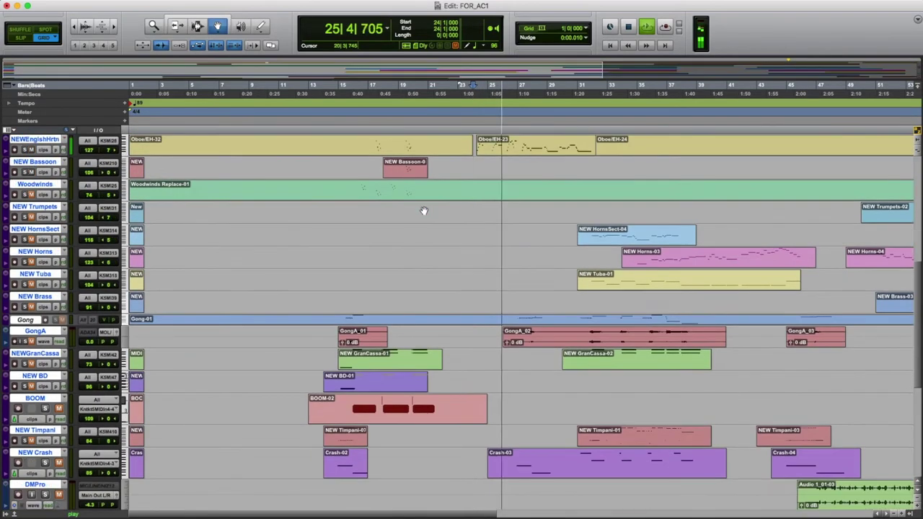
scroll(424, 211, up, 5)
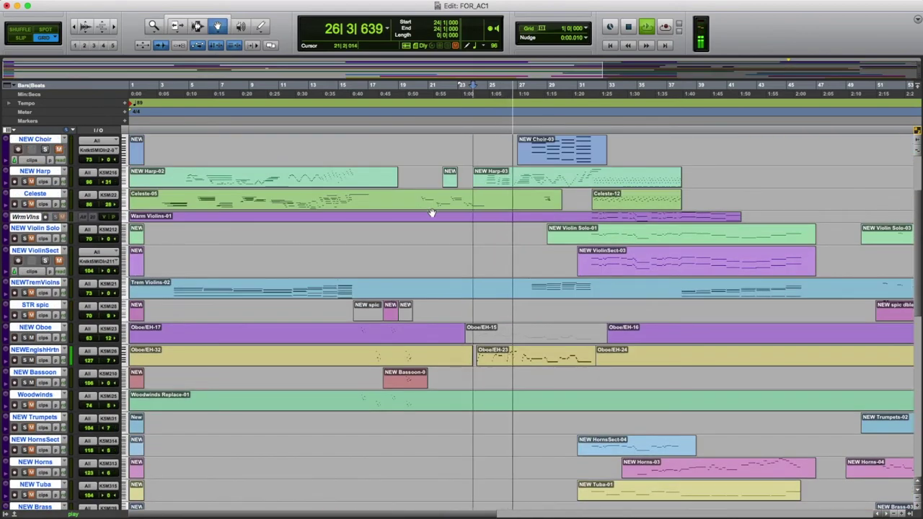
key(space)
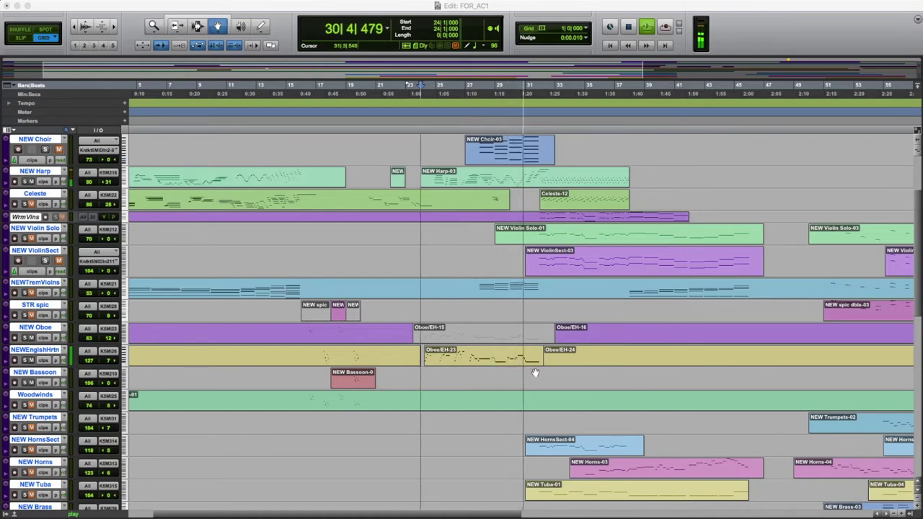
key(space)
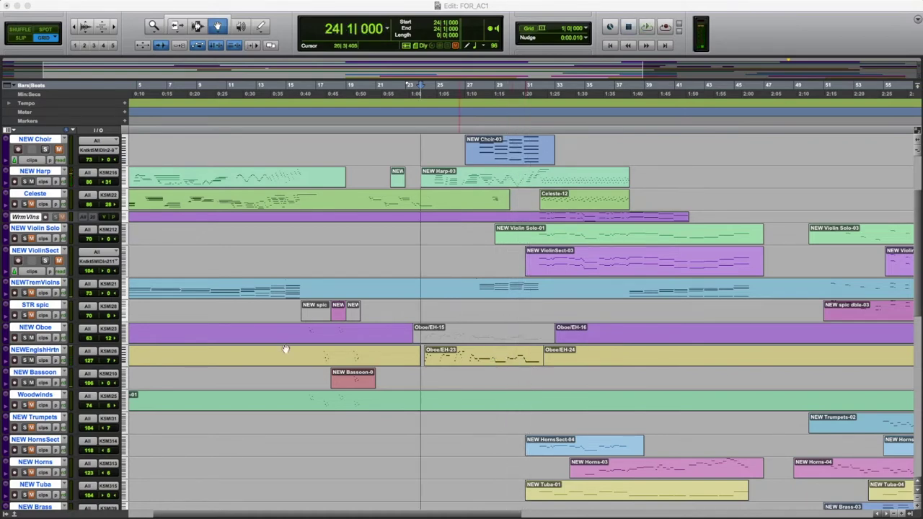
- Expand the velocity lane under the English horn track to examine its note velocities, and collapse it again
click(6, 366)
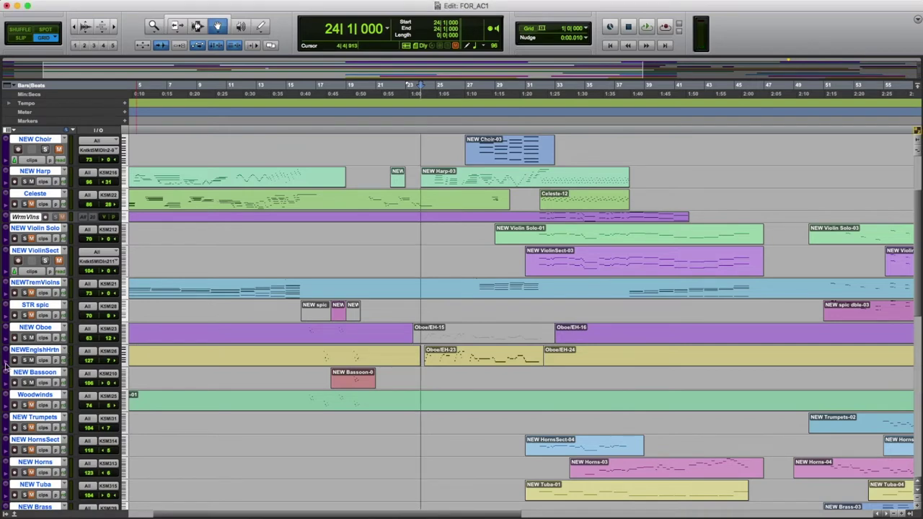
click(6, 365)
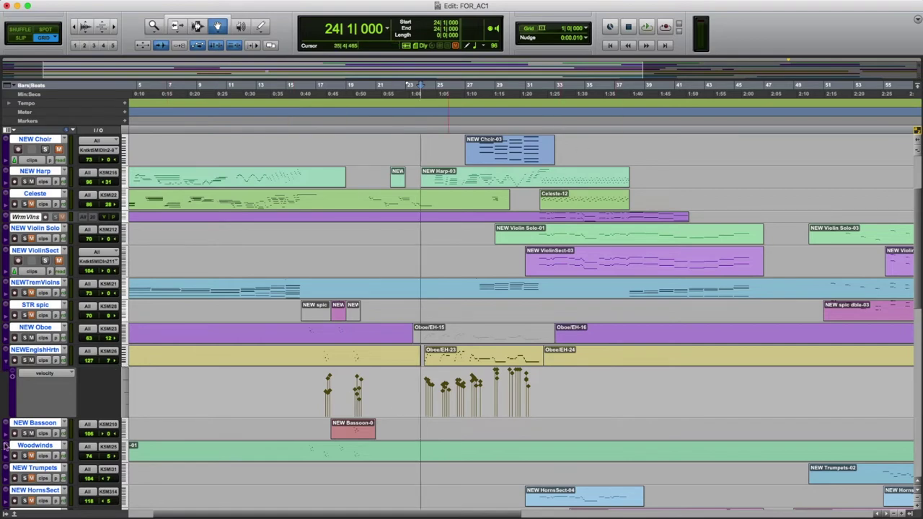
click(10, 365)
- Place the edit cursor at bar 32 and play the MetaTronix, harp, celeste and violin passage from there
click(478, 131)
scroll(529, 204, up, 3)
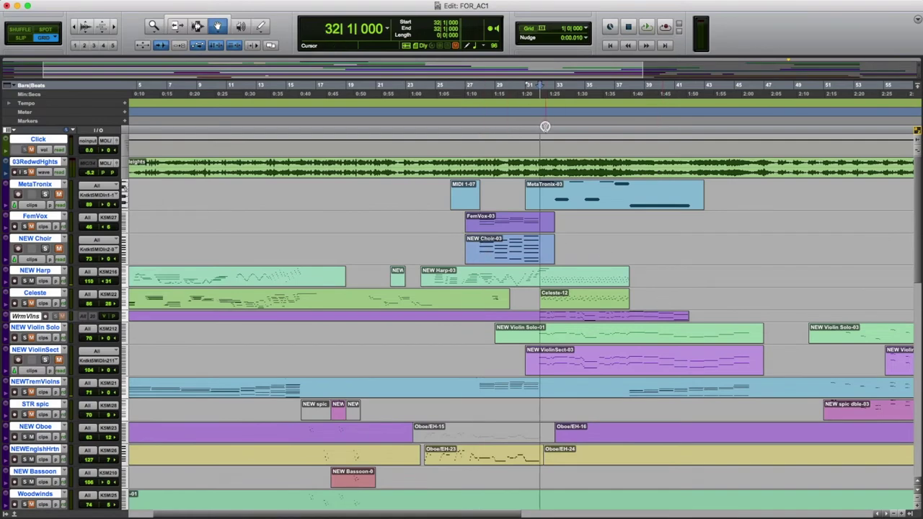
key(space)
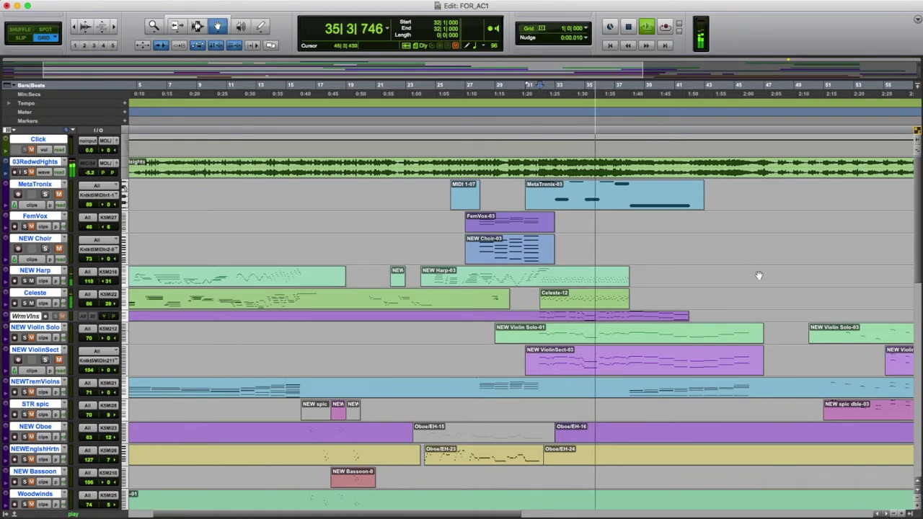
key(space)
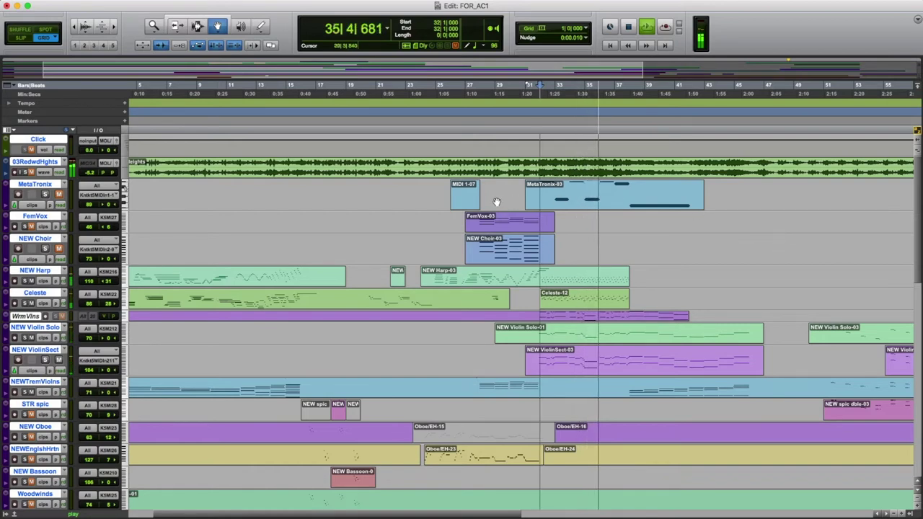
key(space)
- Bring the brass and percussion tracks into view and play the NEW Tuba part from bar 32
scroll(713, 250, down, 10)
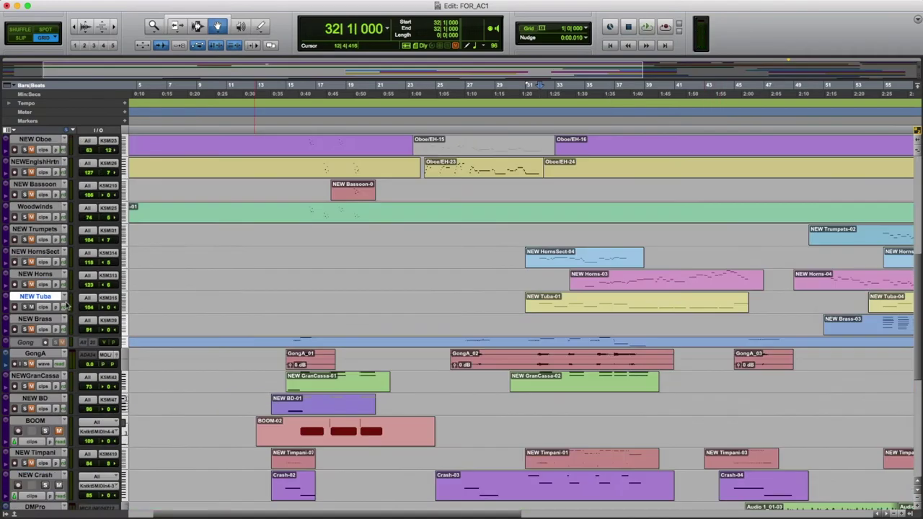
scroll(555, 303, down, 2)
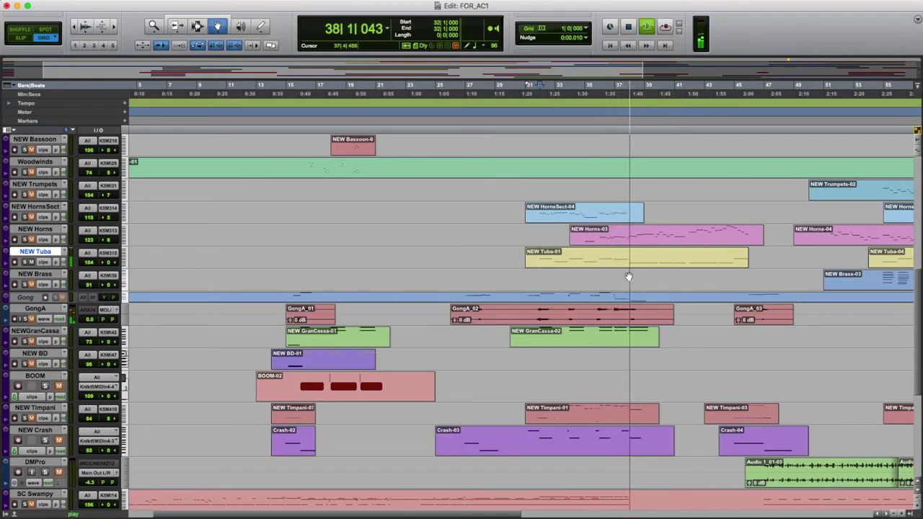
key(space)
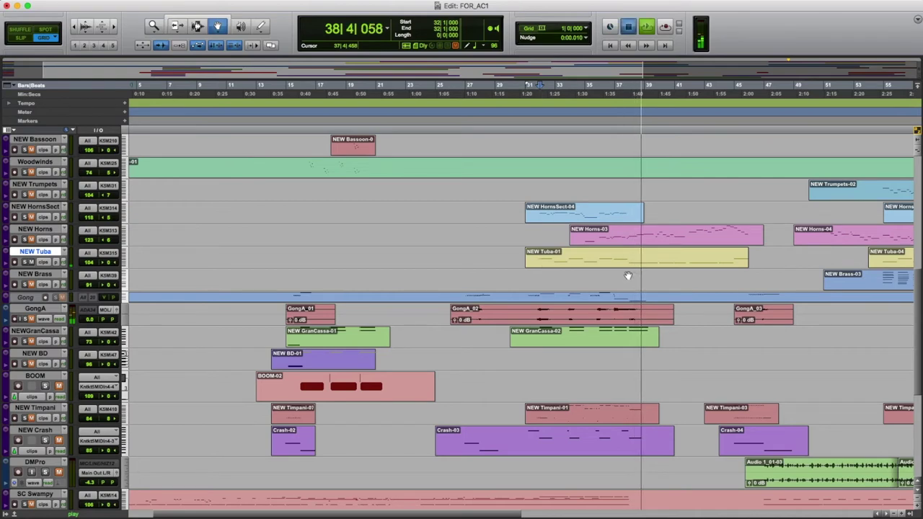
- Select the NEW HornsSect-04 clip, place the edit cursor at bar 32, and play the horn section part
click(528, 127)
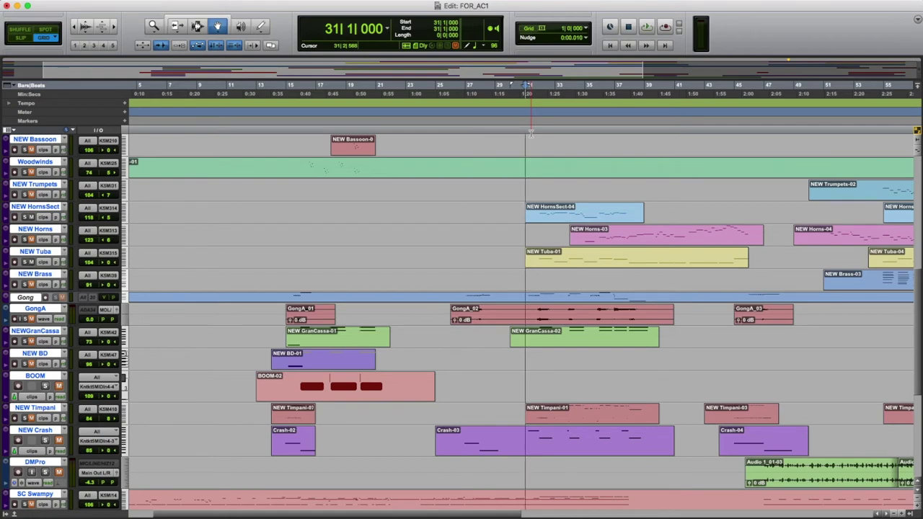
click(573, 219)
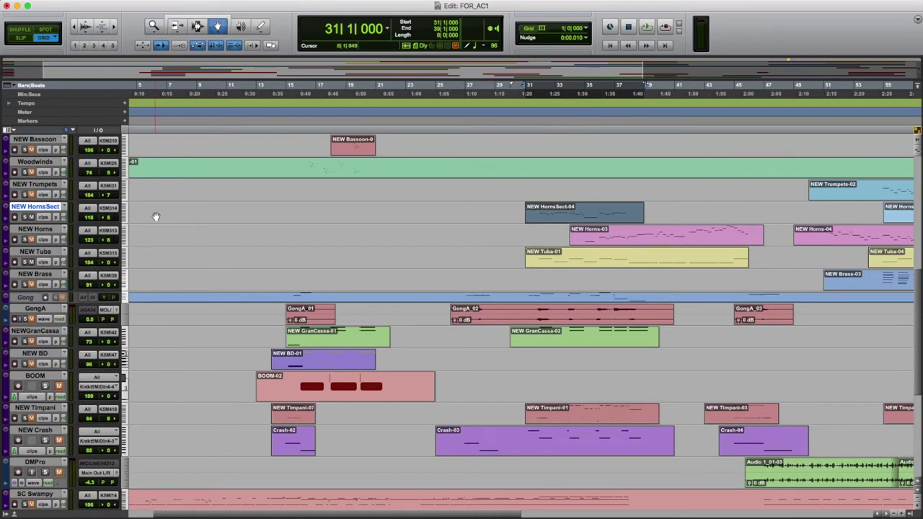
click(533, 131)
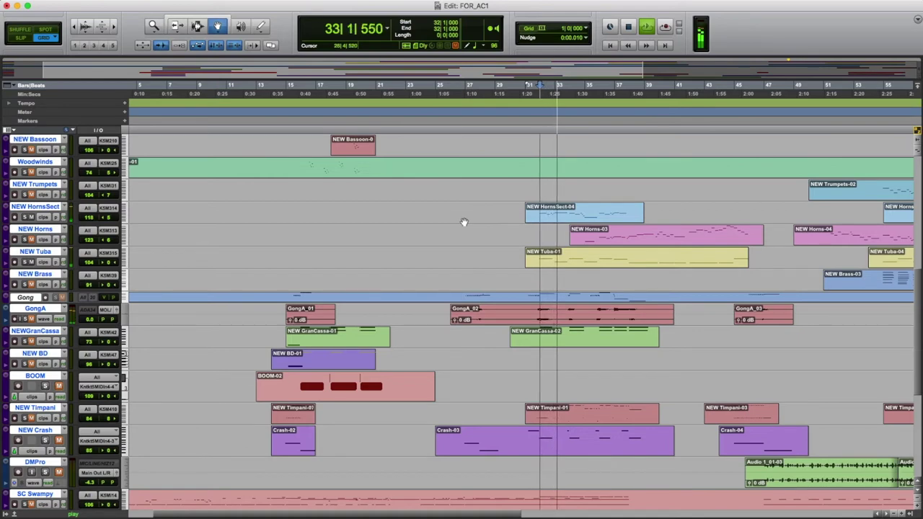
key(space)
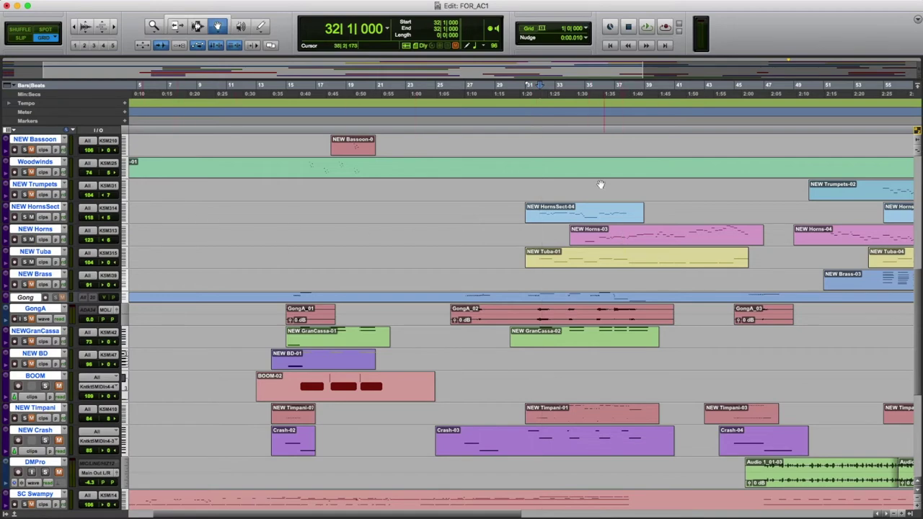
- Place the edit cursor at bar 34 and play the entrance of the NEW Horns part
click(580, 130)
click(575, 130)
key(space)
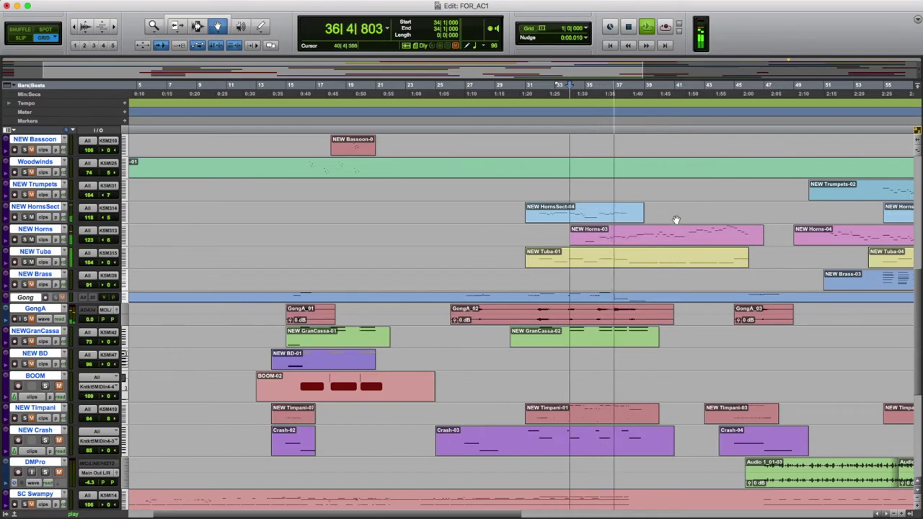
- Select the MetaTronix-03 clip starting at bar 31 and play it
scroll(682, 216, up, 7)
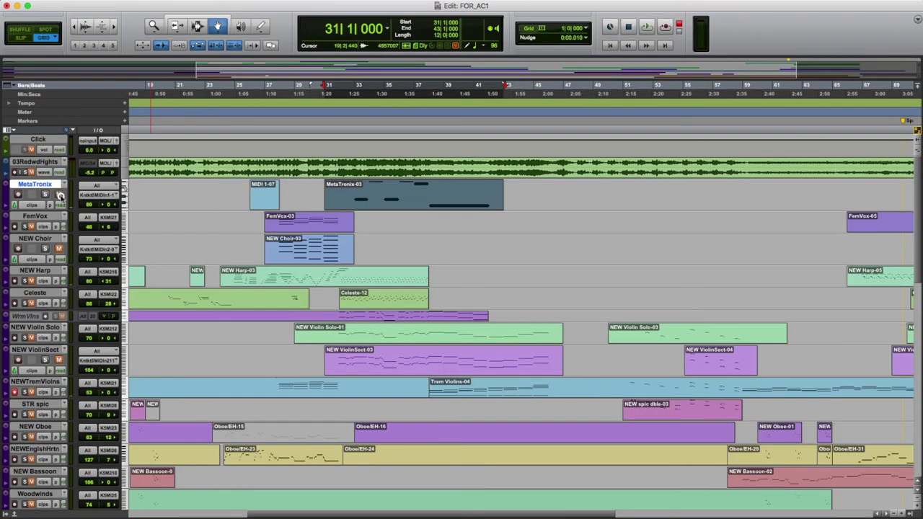
click(332, 132)
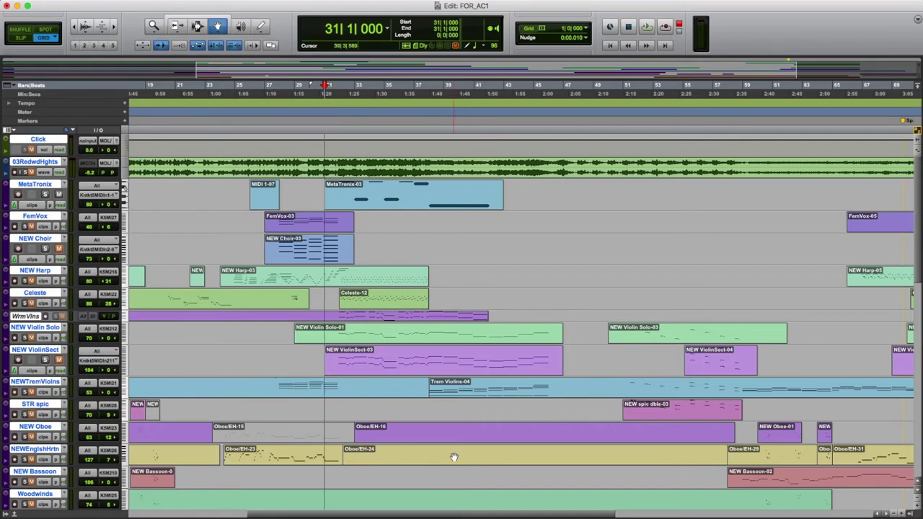
click(382, 196)
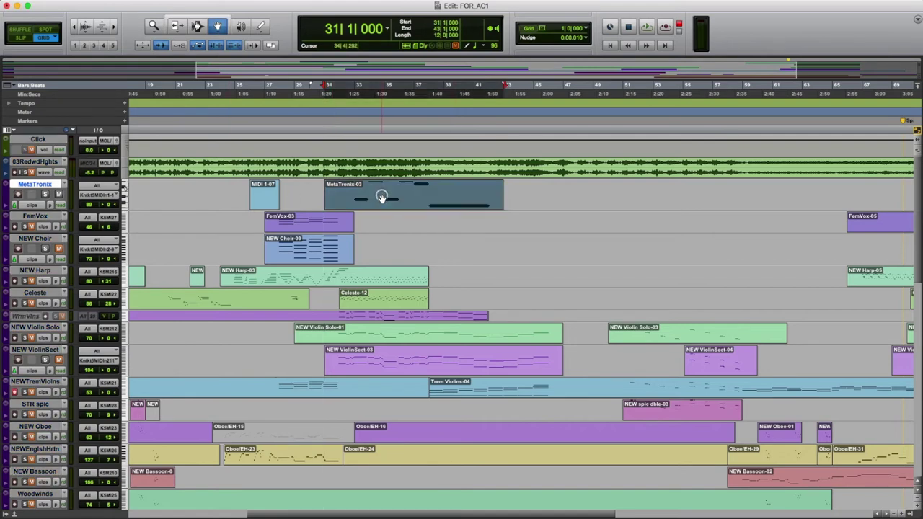
key(space)
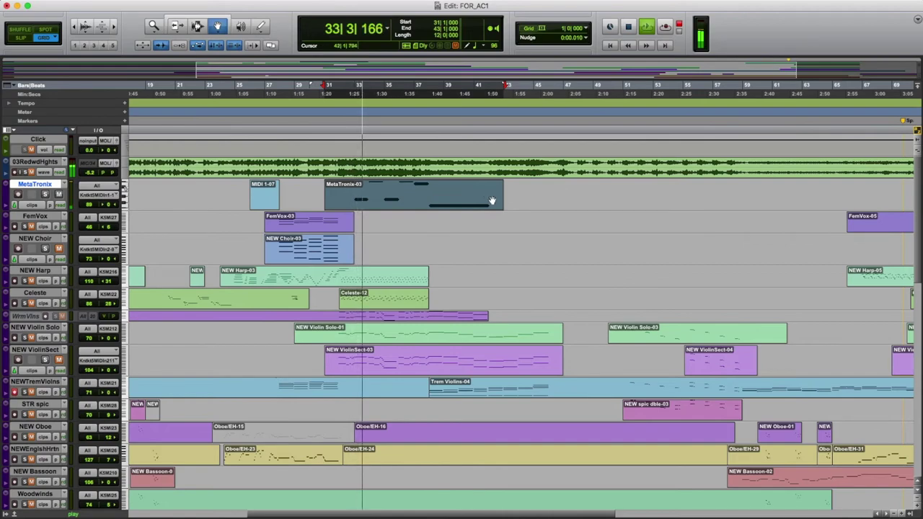
key(space)
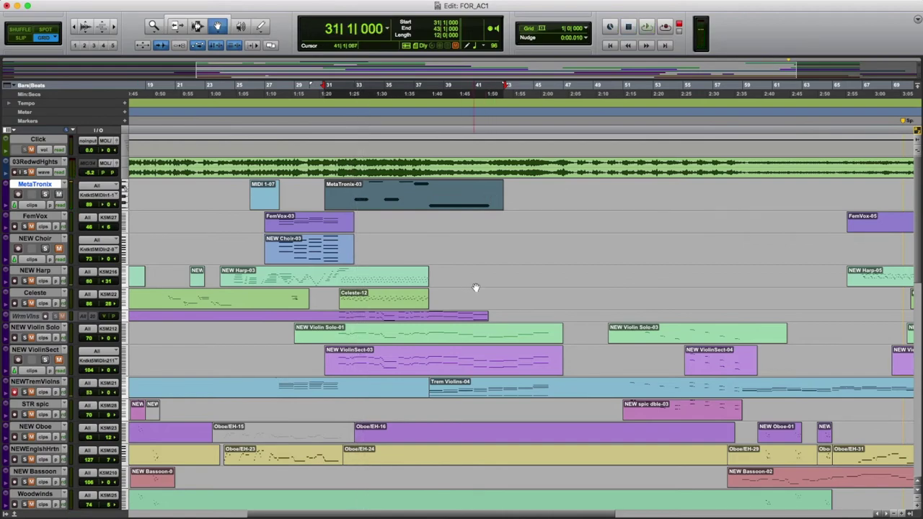
- Play the session from bar 32 while following the brass and gong parts
key(space)
scroll(422, 361, down, 10)
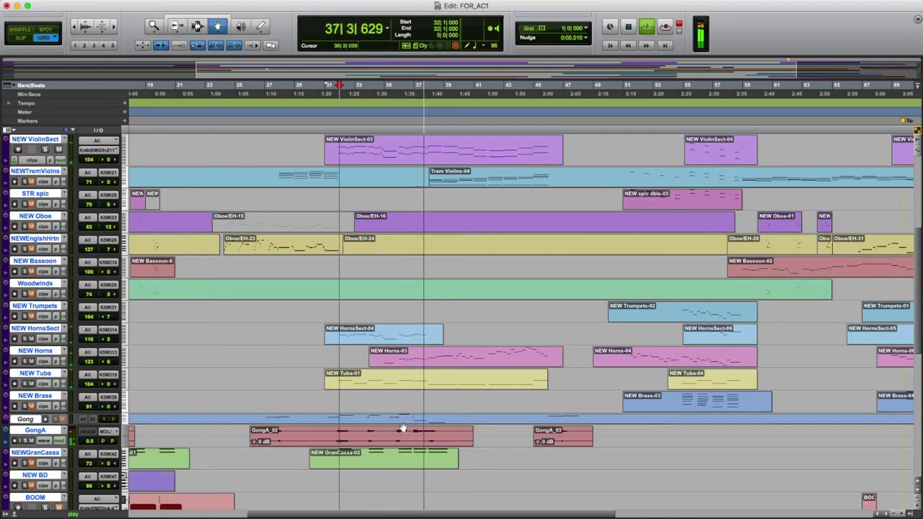
key(space)
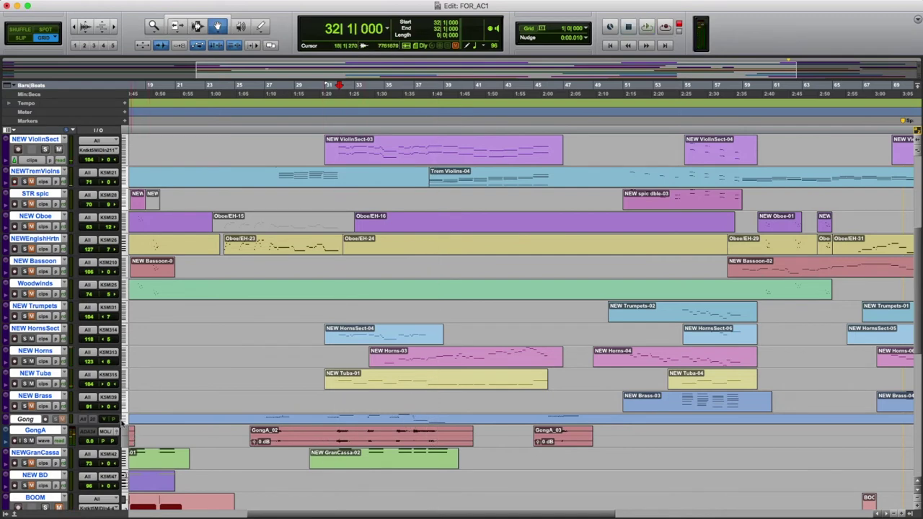
- Increase the height of the Gong track to show its MIDI notes more clearly
click(126, 425)
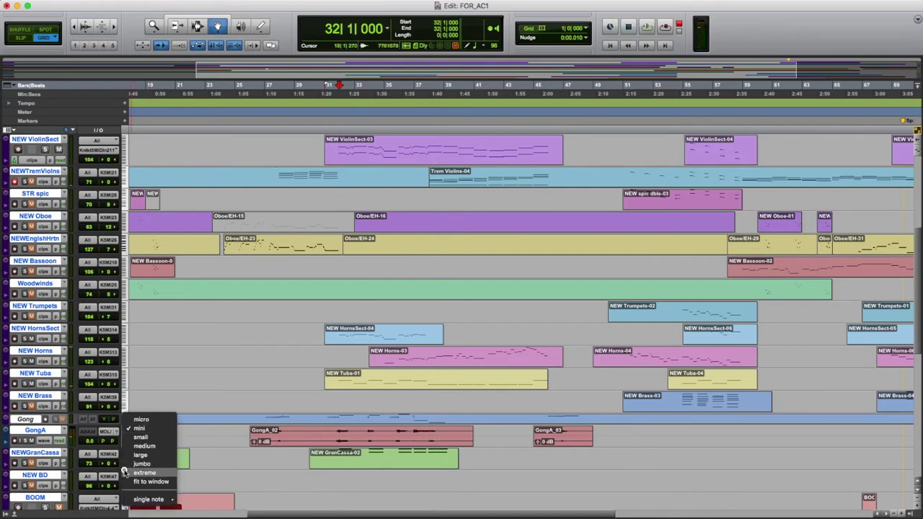
click(150, 367)
drag(124, 425, 124, 495)
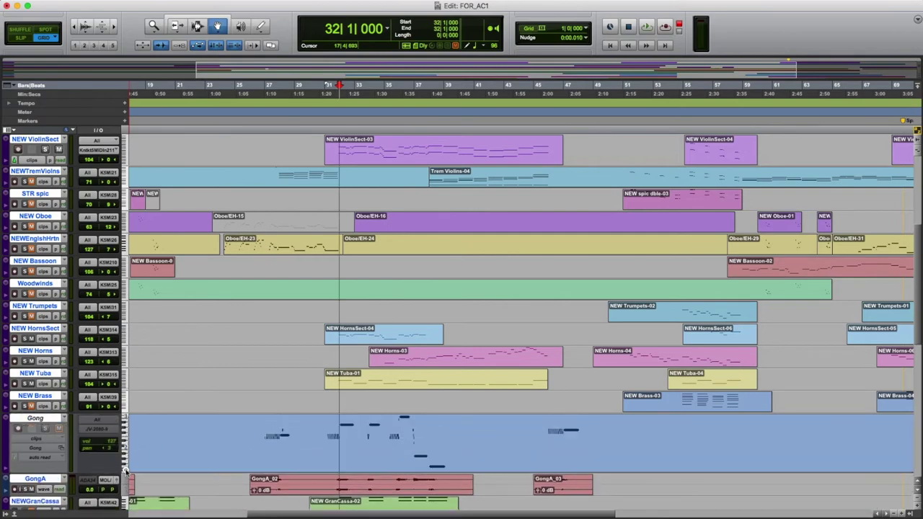
scroll(249, 365, down, 5)
scroll(249, 365, up, 4)
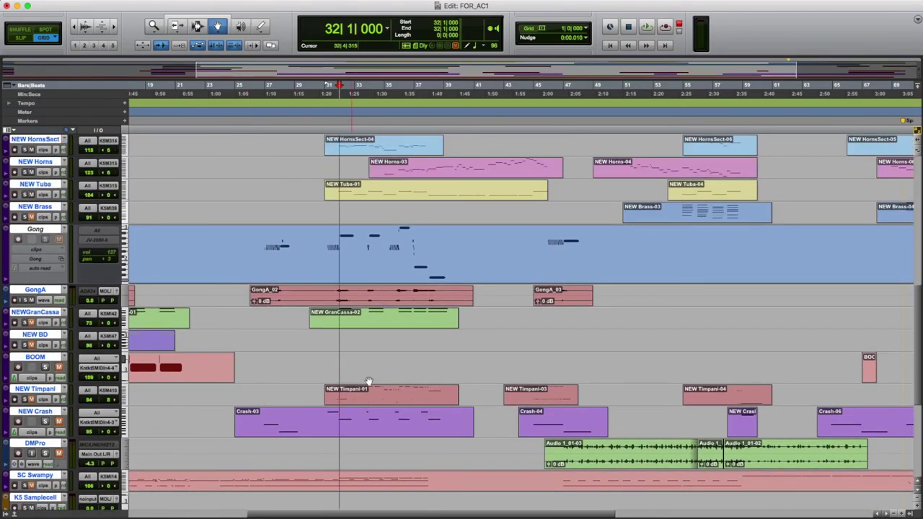
- Open the Gong part in the MIDI Editor, play the roll and sustained hit around bars 15 to 16, and close the editor
double_click(335, 249)
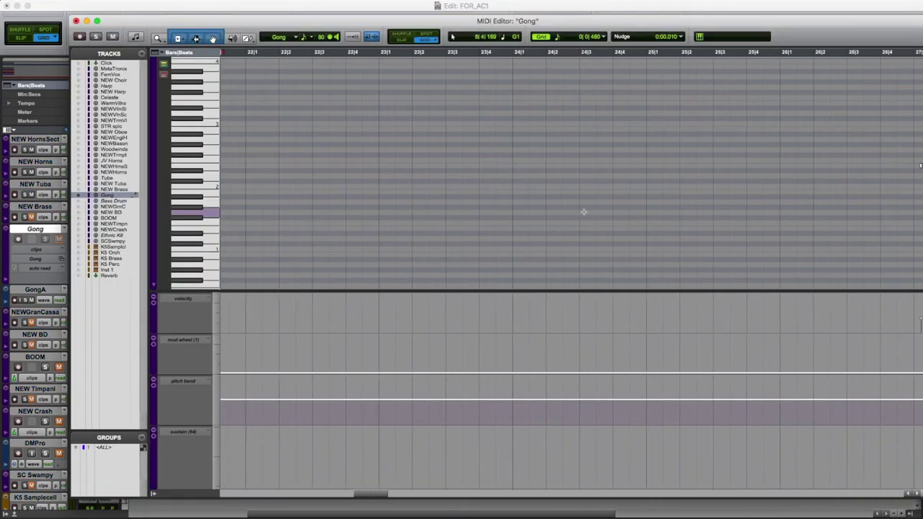
scroll(585, 211, right, 5)
scroll(584, 211, right, 2)
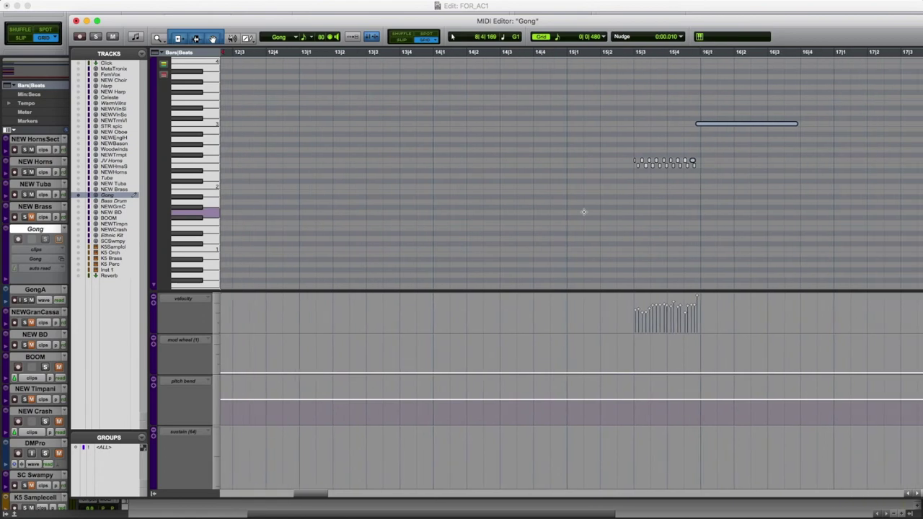
click(568, 192)
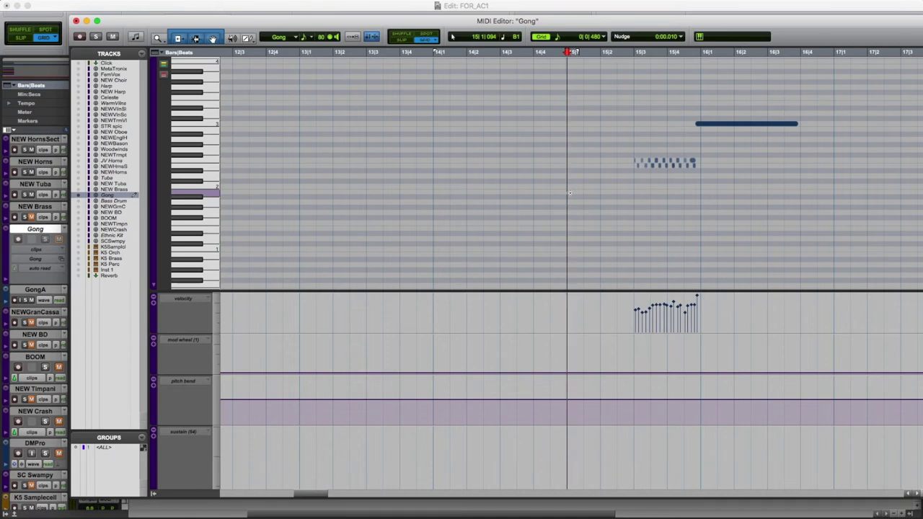
key(space)
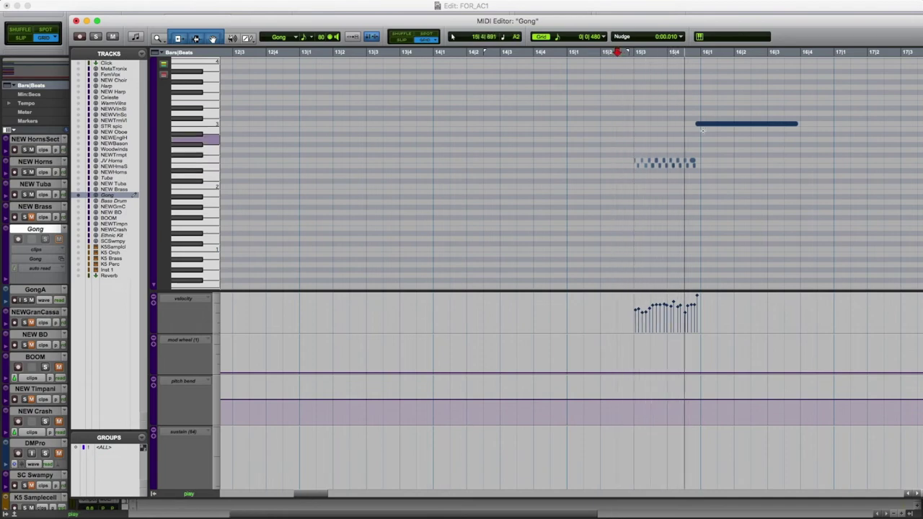
key(space)
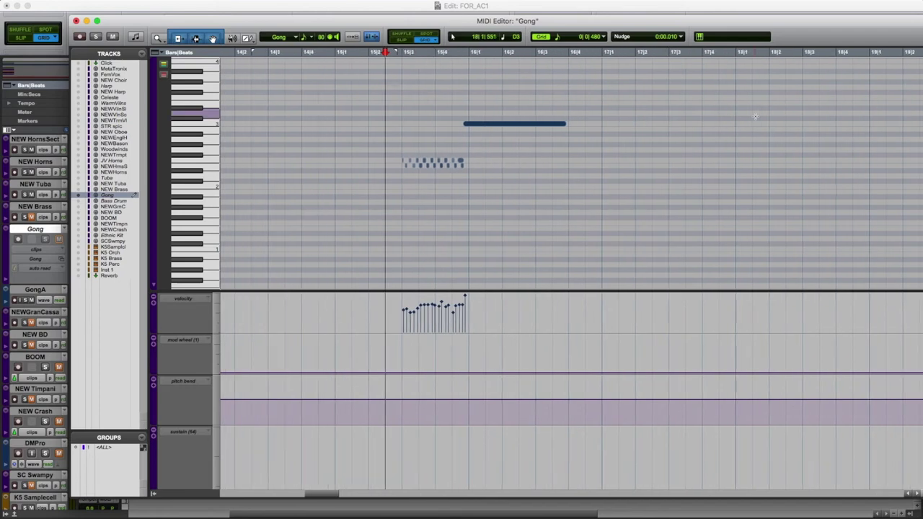
key(super+w)
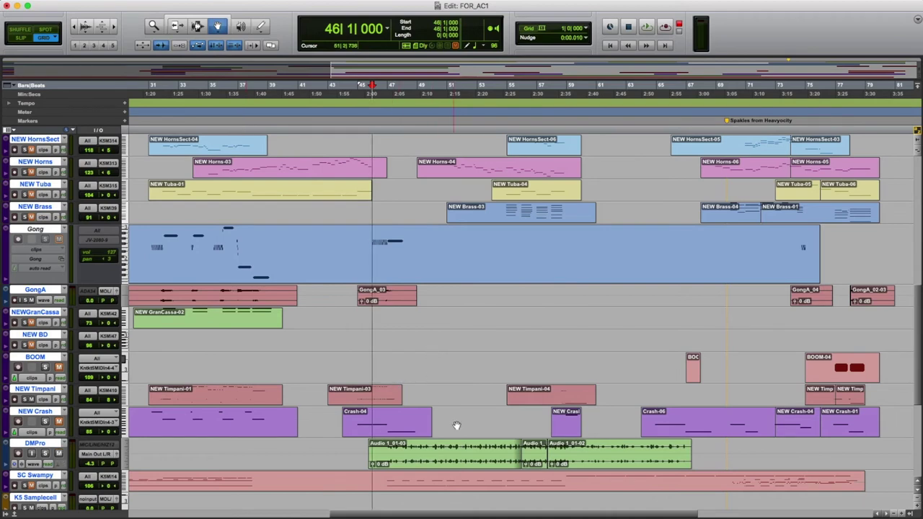
- Inspect the Ethnic Kit notes and controller lanes in the MIDI Editor, close it, and play the soloed DMPro track from bar 47
click(436, 462)
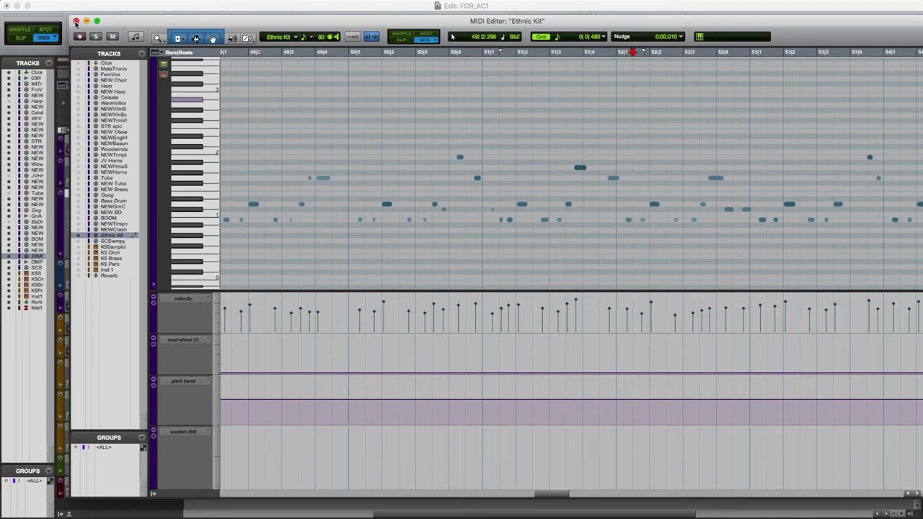
click(75, 22)
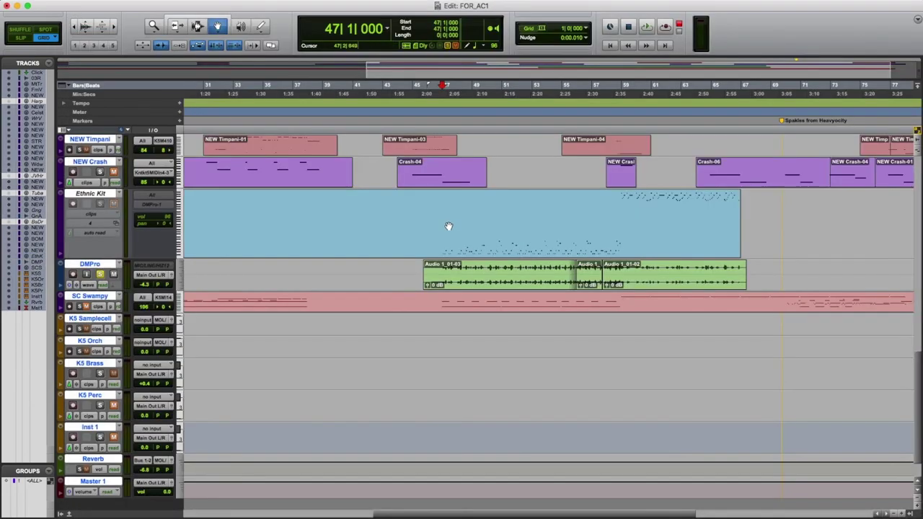
key(space)
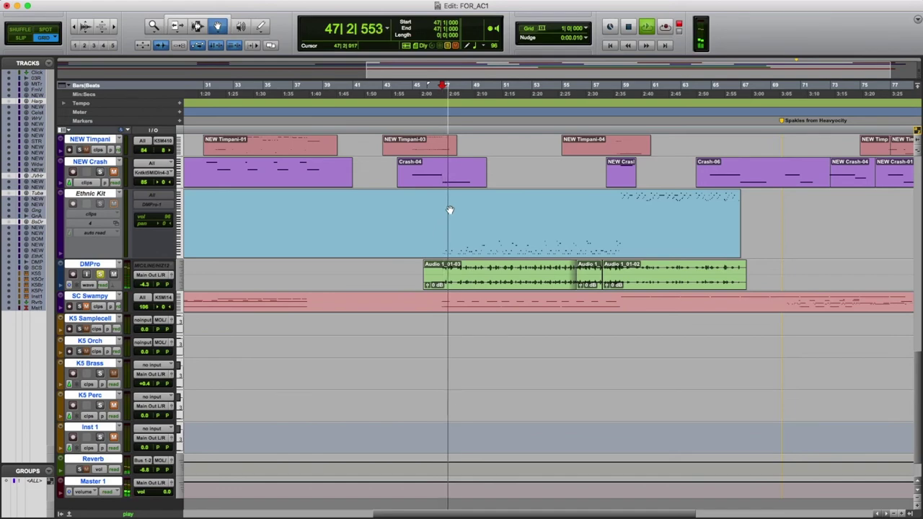
key(space)
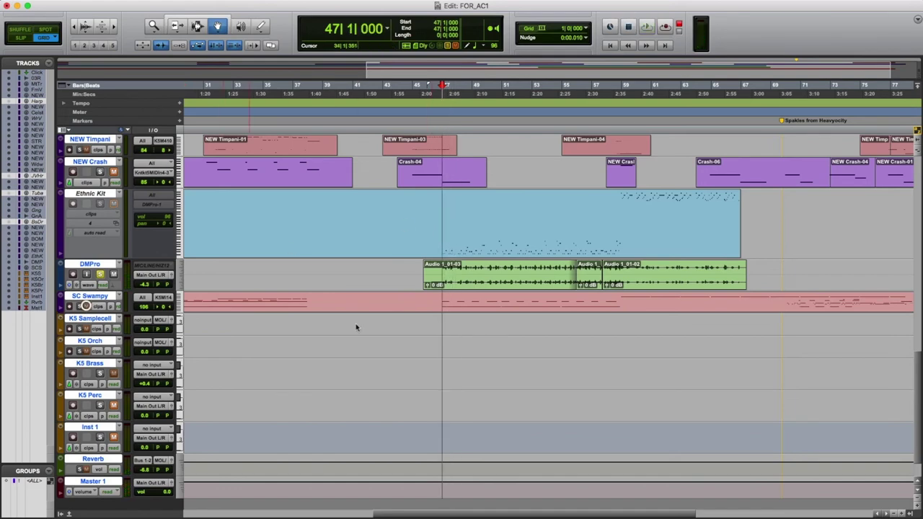
- Play the soloed DMPro, SC Swampy and K5 Samplecell tracks together from bar 46
key(space)
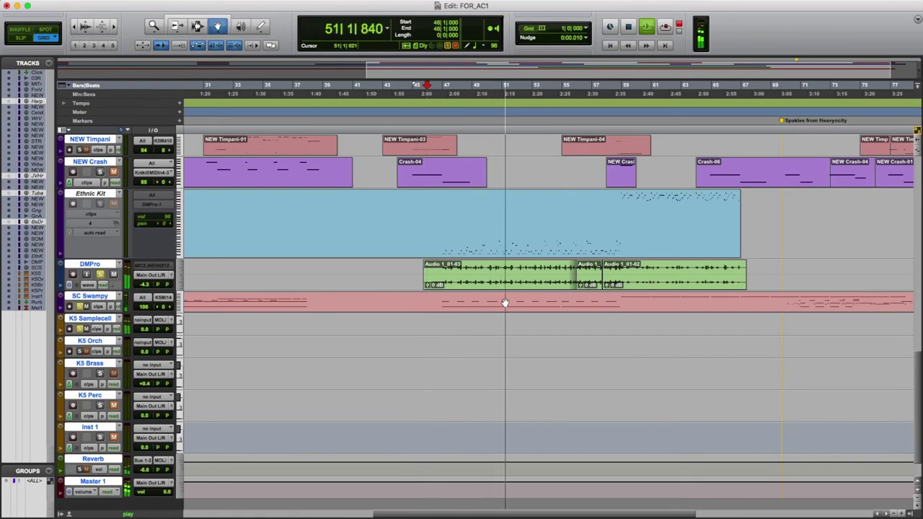
scroll(505, 303, up, 6)
key(space)
scroll(514, 304, down, 8)
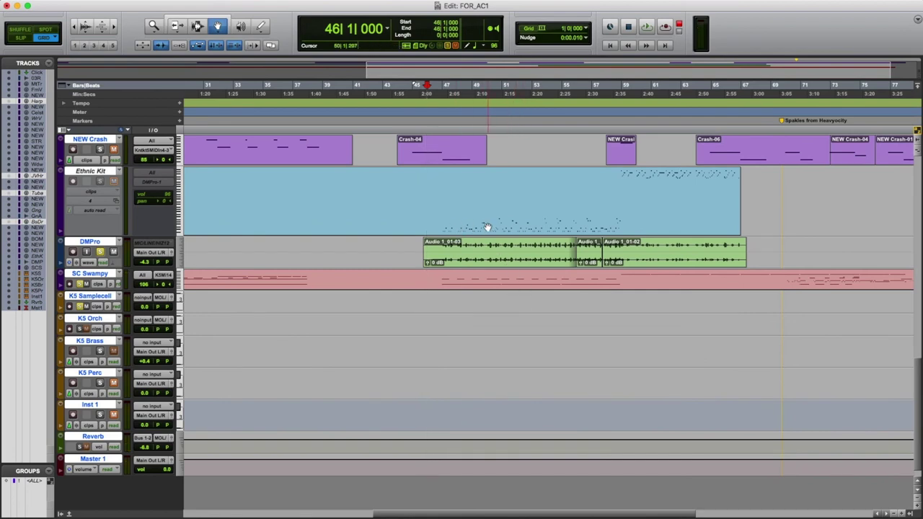
- Play the arrangement from bar 47 while following the brass, woodwind and string clips
scroll(591, 267, up, 8)
key(space)
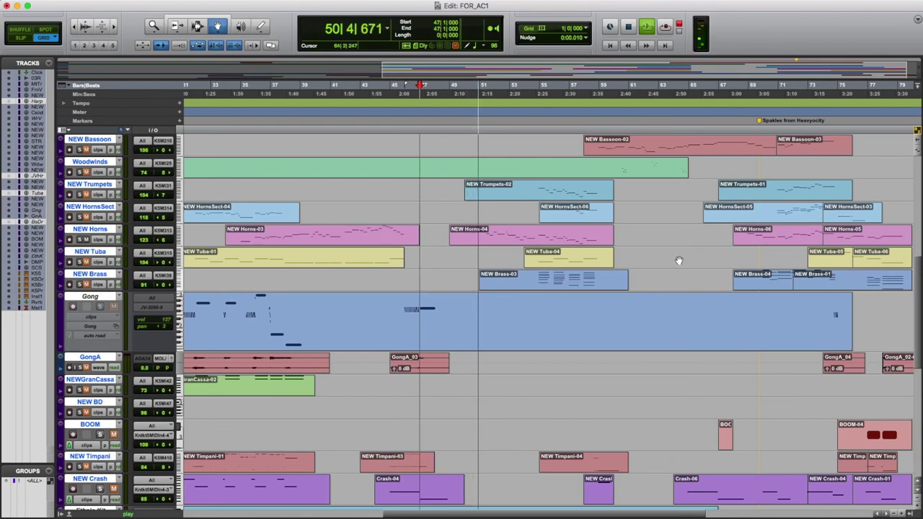
scroll(679, 261, up, 2)
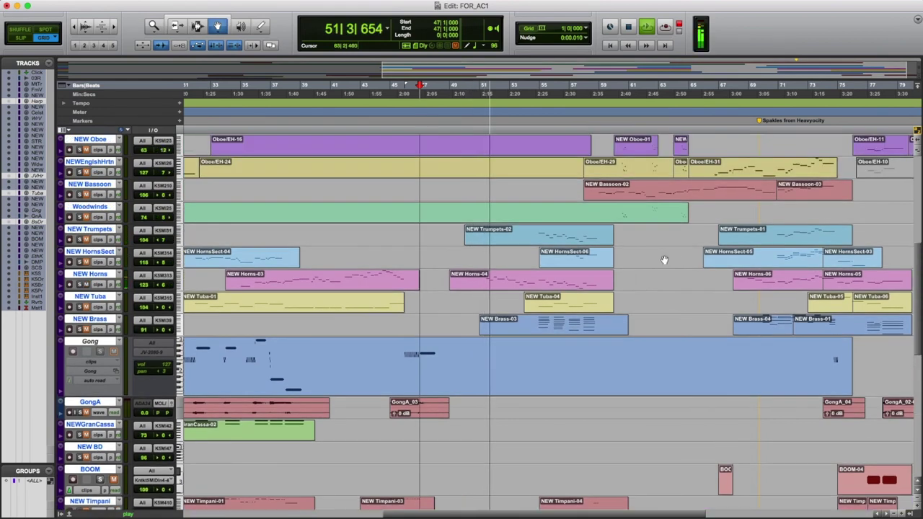
scroll(664, 260, up, 3)
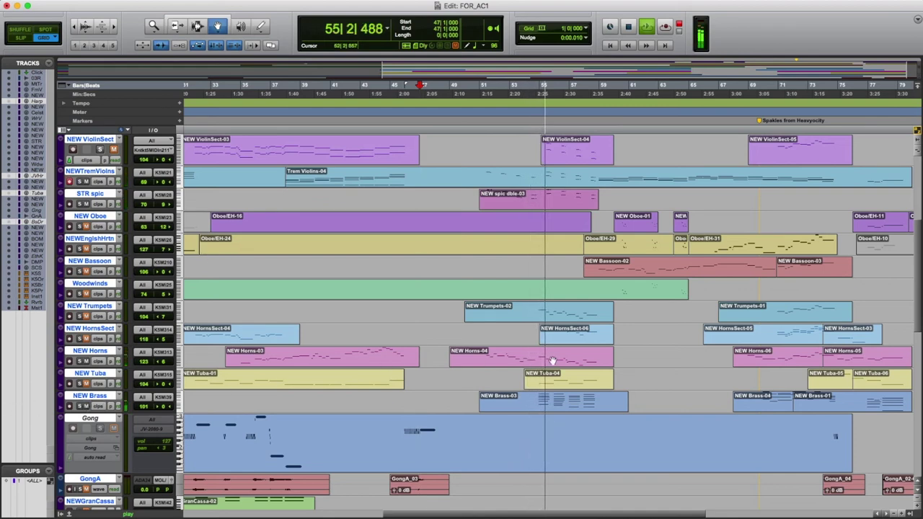
double_click(610, 404)
scroll(660, 252, right, 10)
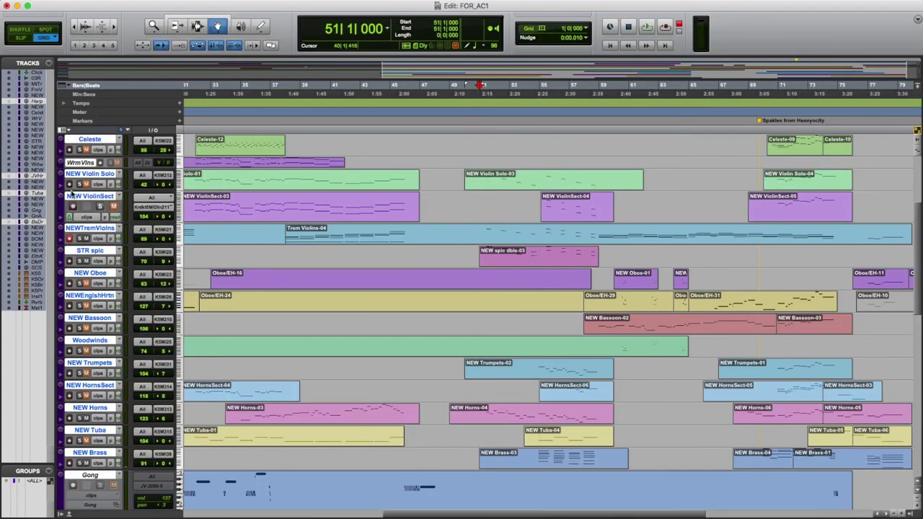
- Play the string and brass parts from bar 51 and move the playback start to bar 55
key(space)
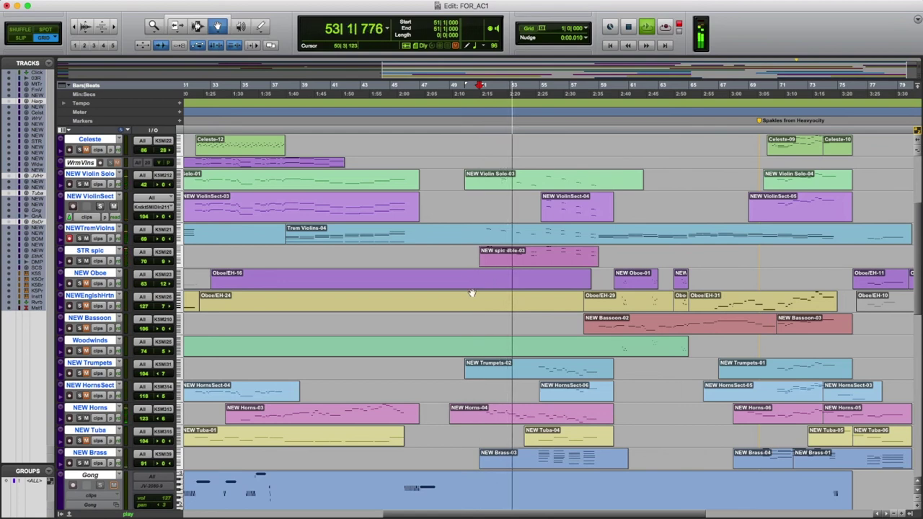
key(space)
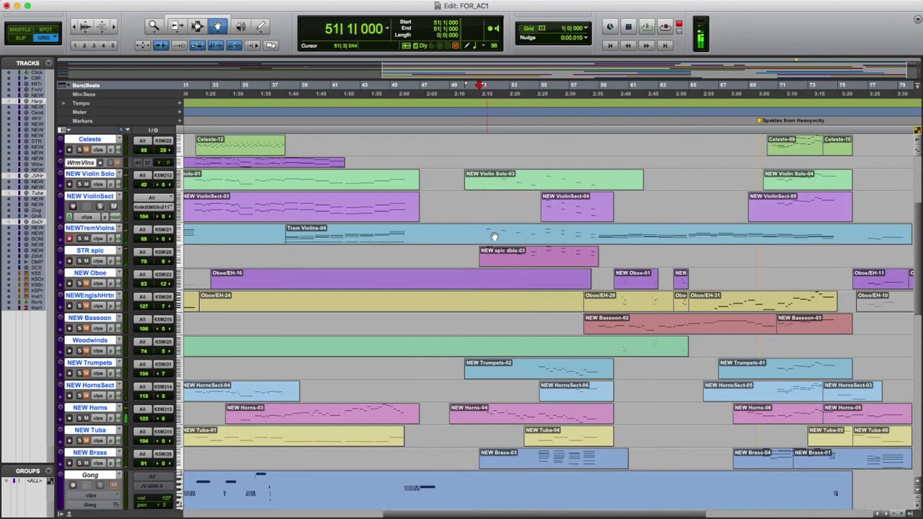
scroll(582, 294, down, 1)
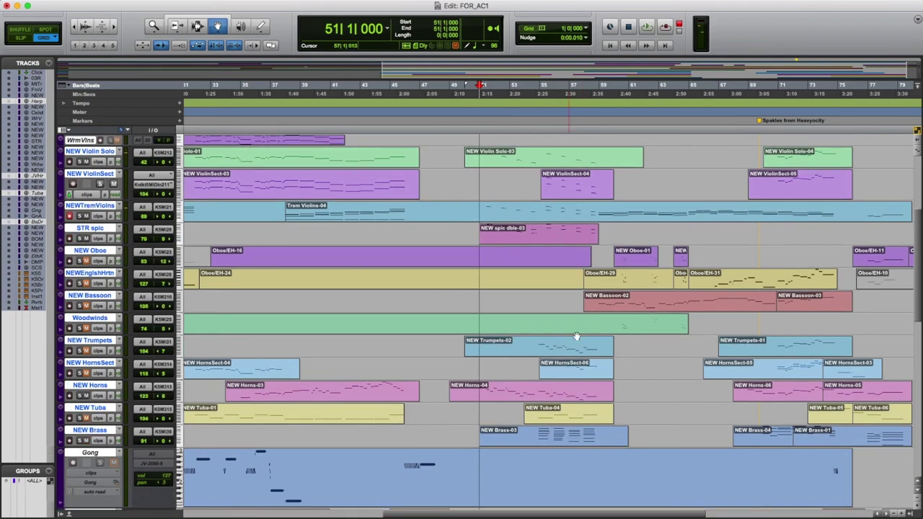
click(532, 130)
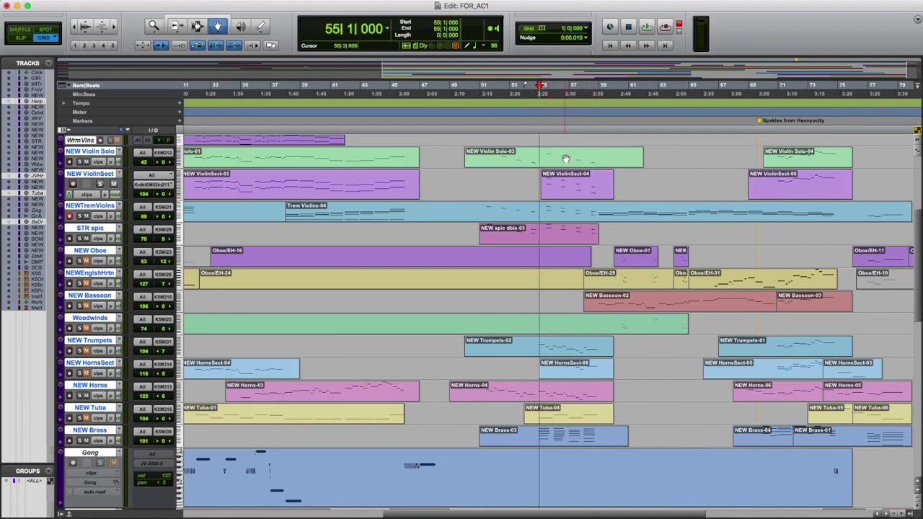
- Play the session from bar 59 while following the oboe, English horn and bassoon clips
click(596, 130)
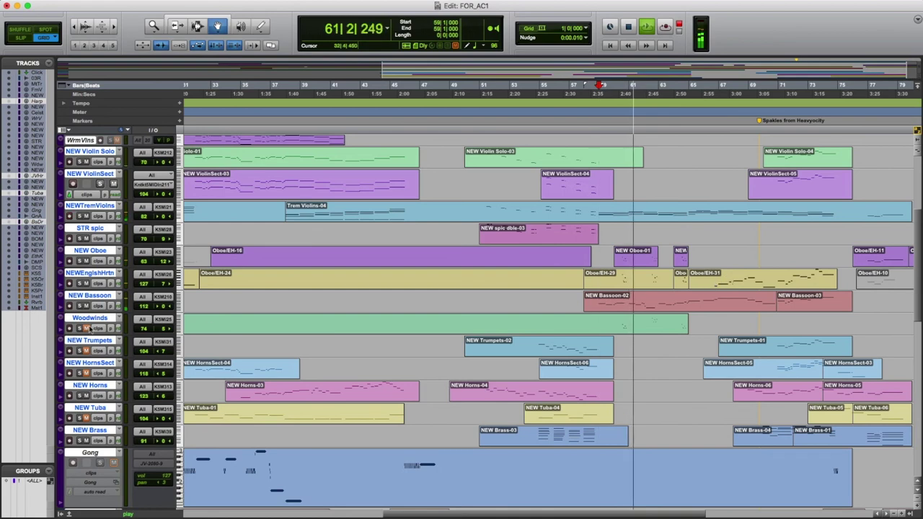
scroll(762, 315, right, 5)
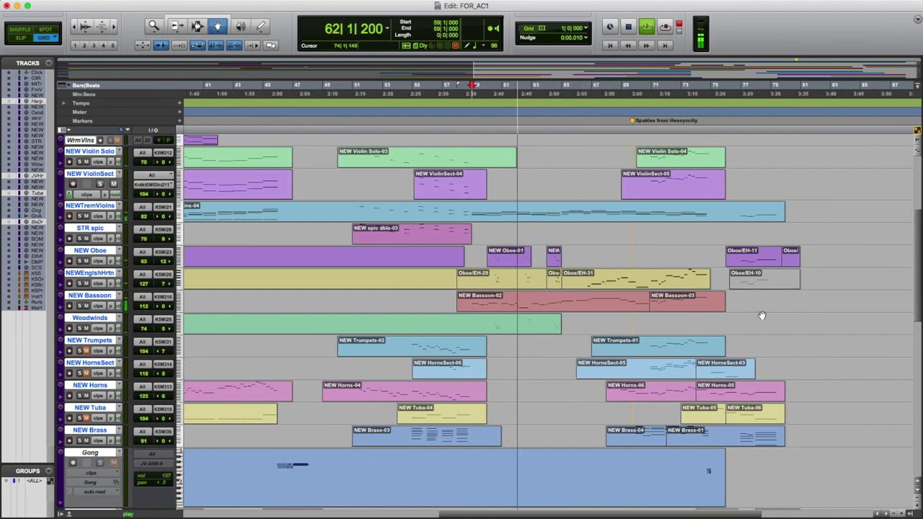
scroll(762, 315, right, 1)
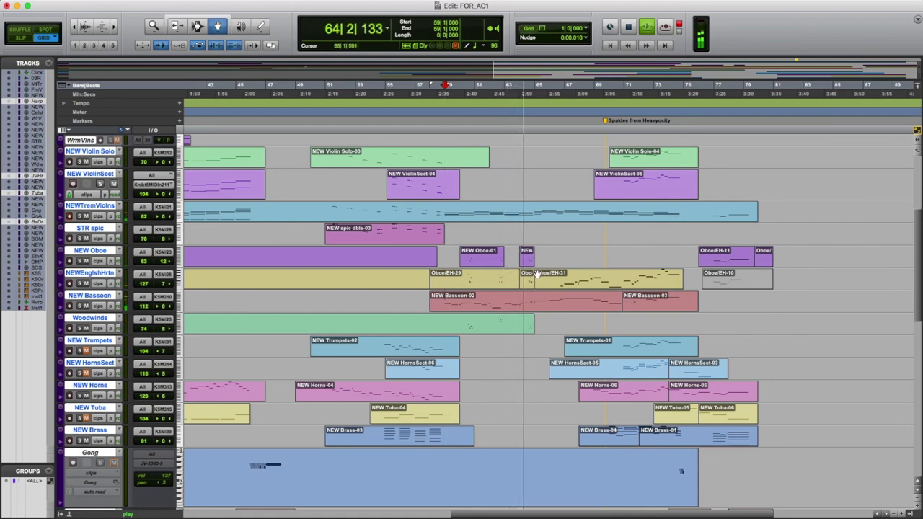
key(space)
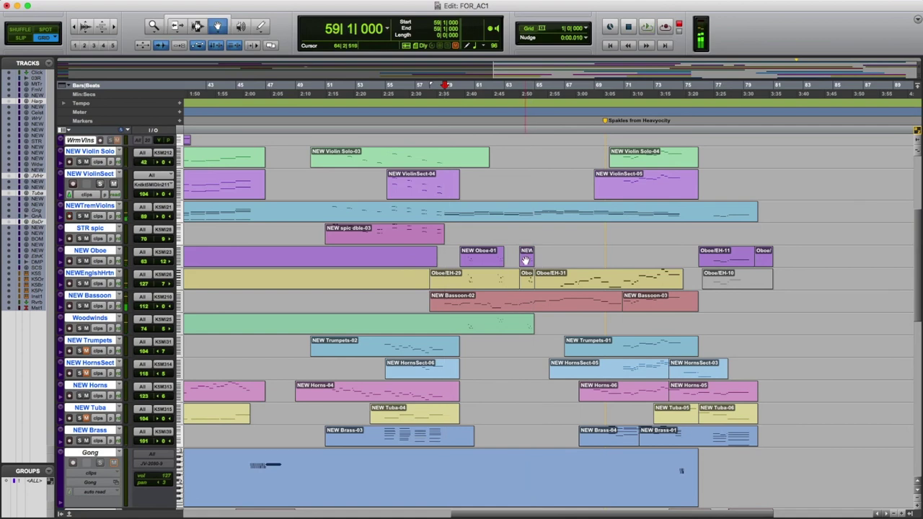
- Play the session from bar 66 while following the choir, harp, celeste, string, woodwind and brass parts
scroll(526, 260, up, 4)
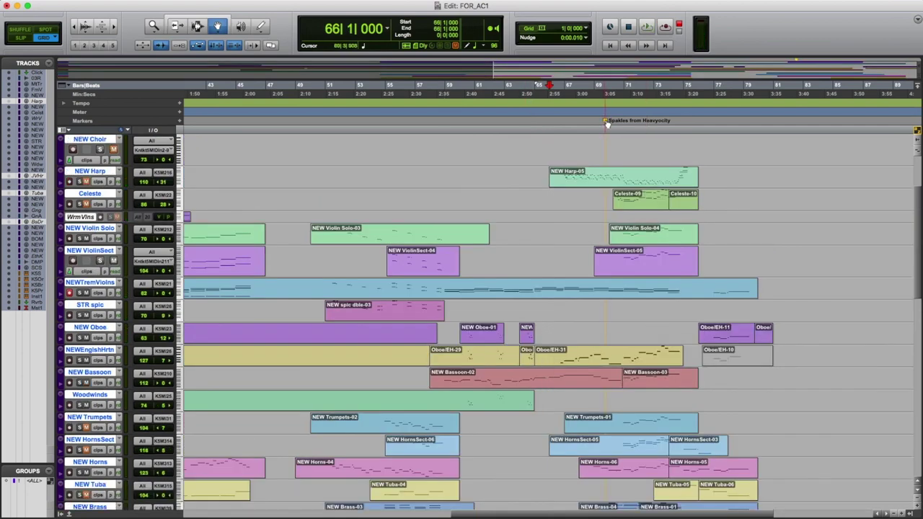
scroll(800, 268, up, 3)
key(space)
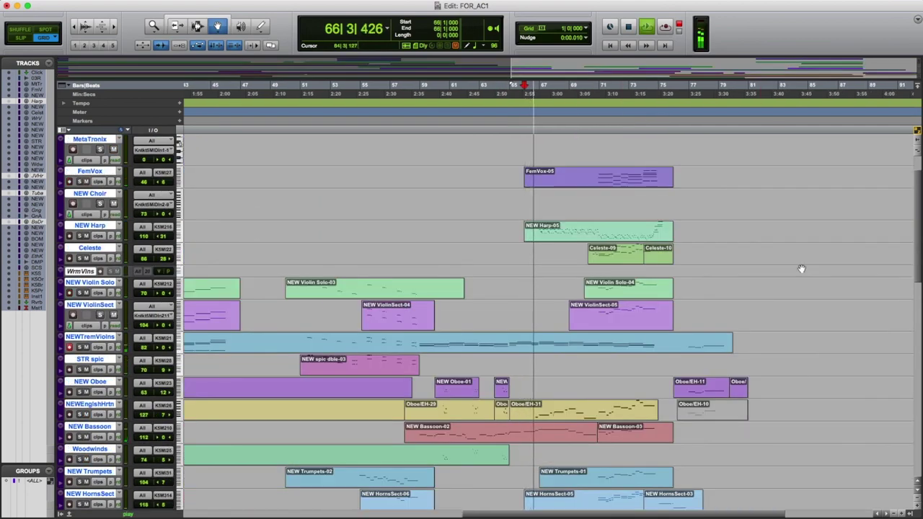
scroll(812, 271, right, 3)
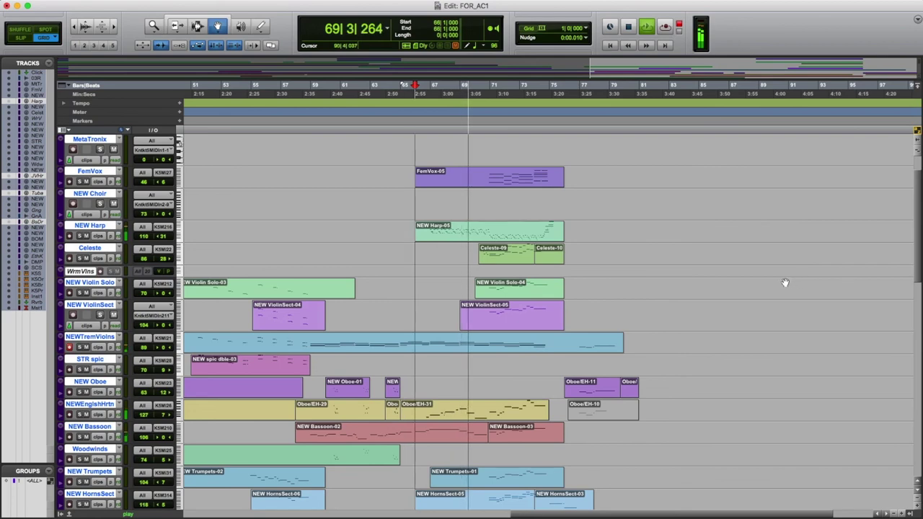
scroll(785, 282, down, 2)
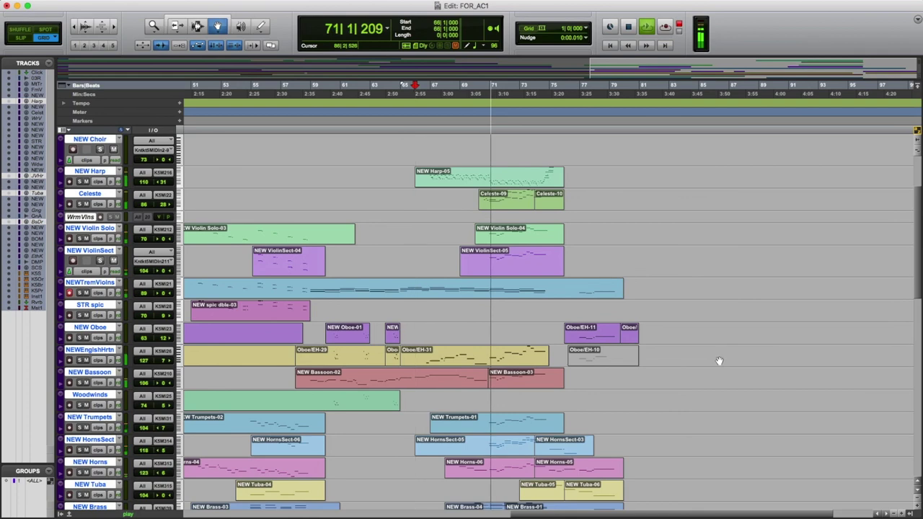
scroll(718, 360, down, 2)
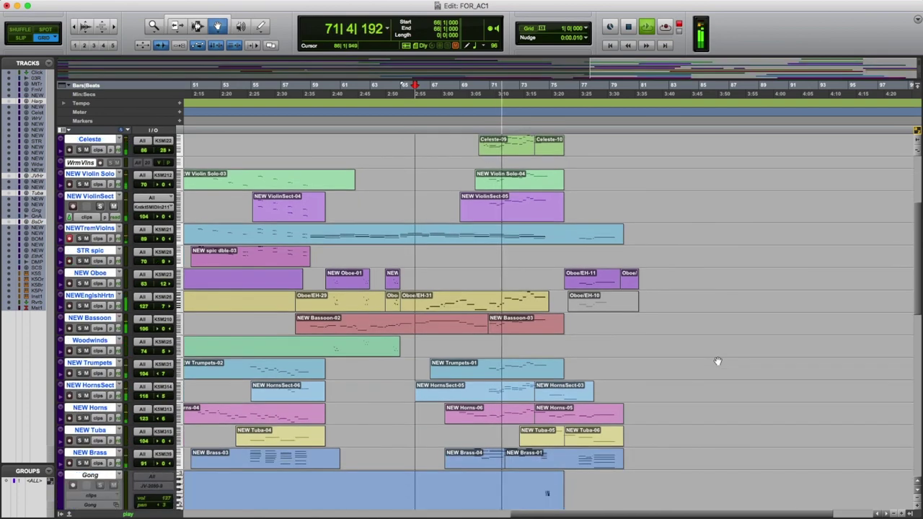
scroll(718, 361, down, 1)
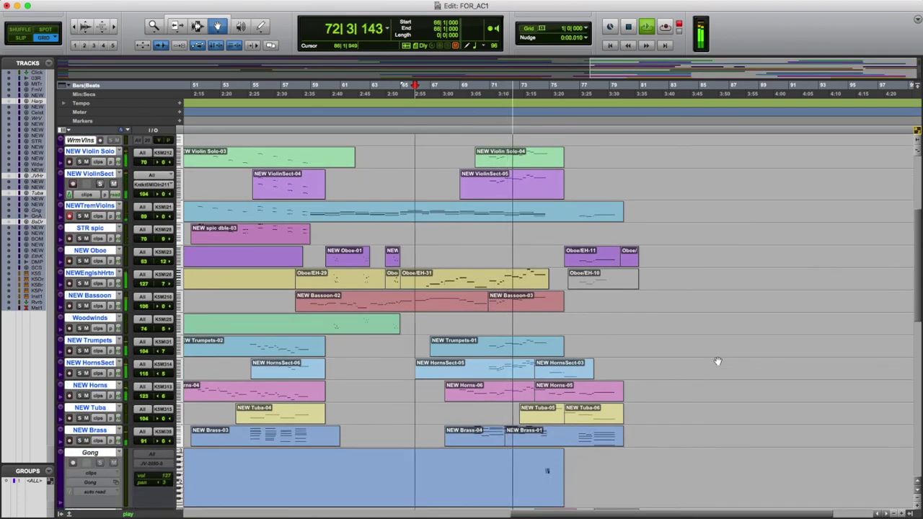
scroll(718, 361, down, 1)
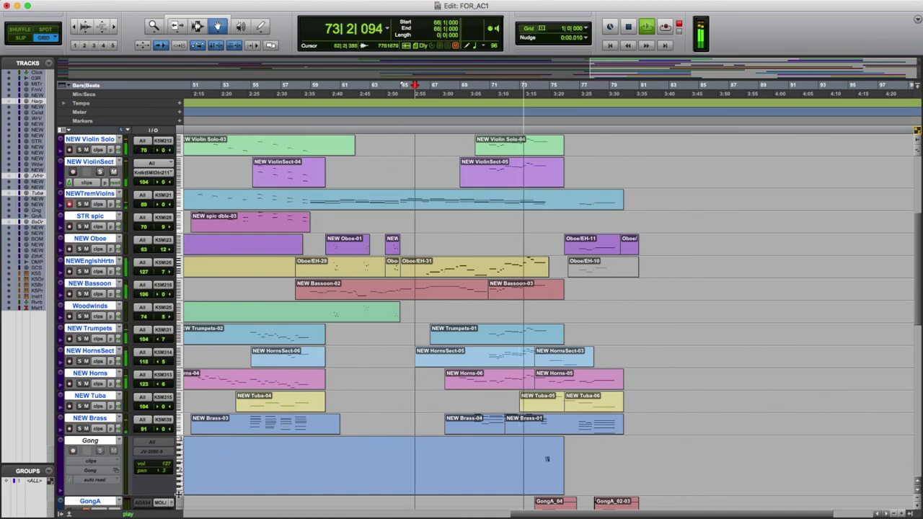
- Reduce the height of the Gong track and follow the GongA, BOOM, timpani and crash parts through bars 74 to 75
key(ctrl+Up)
scroll(701, 386, down, 5)
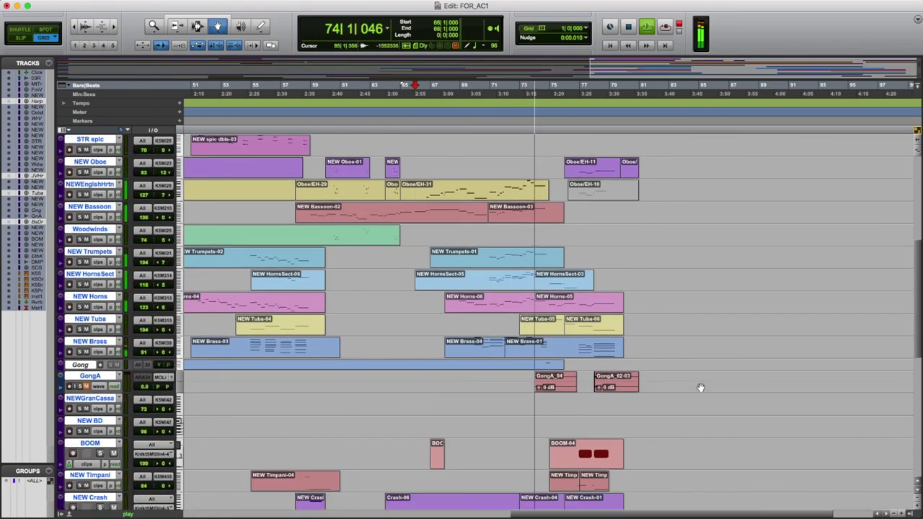
scroll(700, 388, down, 3)
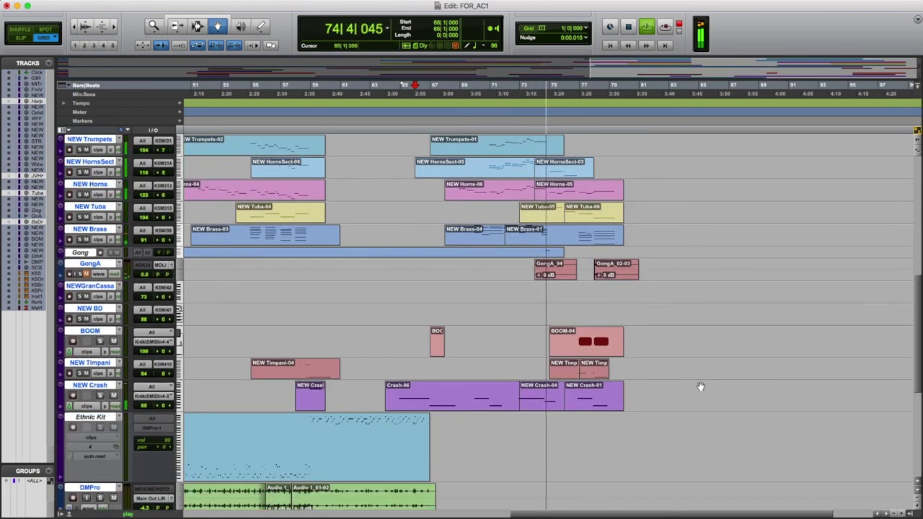
scroll(700, 387, down, 2)
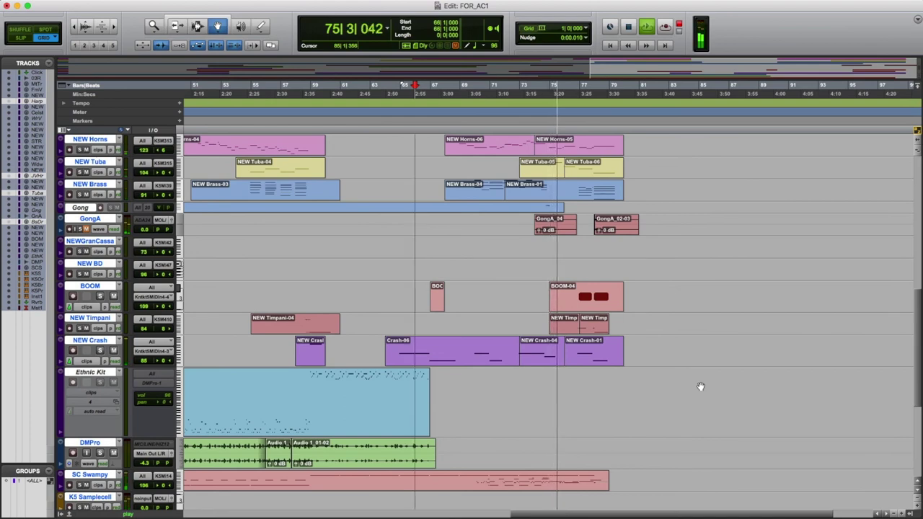
- Point out the MetaTronix clip MIDI 1-07 at bar 26 and the FemVox-03 and NEW Choir-03 clips at bar 27 by selecting each
scroll(700, 387, up, 3)
scroll(701, 387, up, 2)
scroll(700, 387, up, 5)
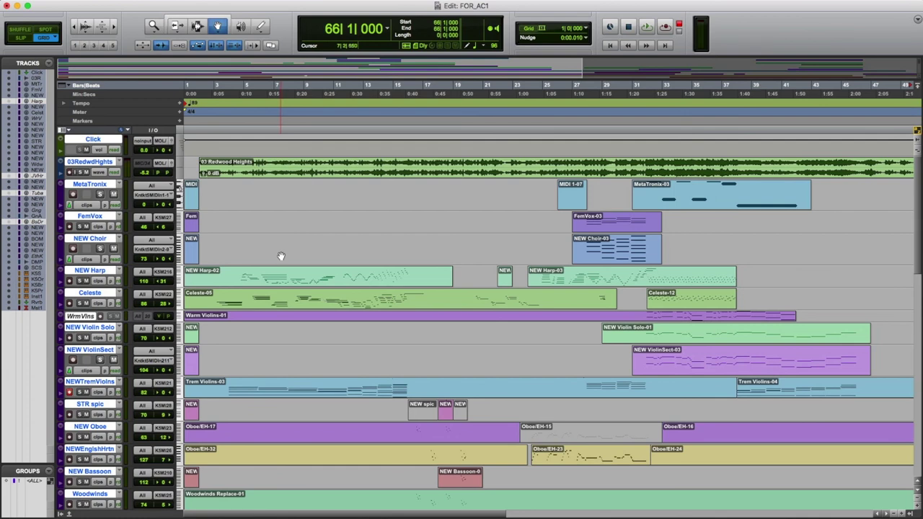
click(601, 216)
click(680, 200)
click(643, 214)
click(574, 189)
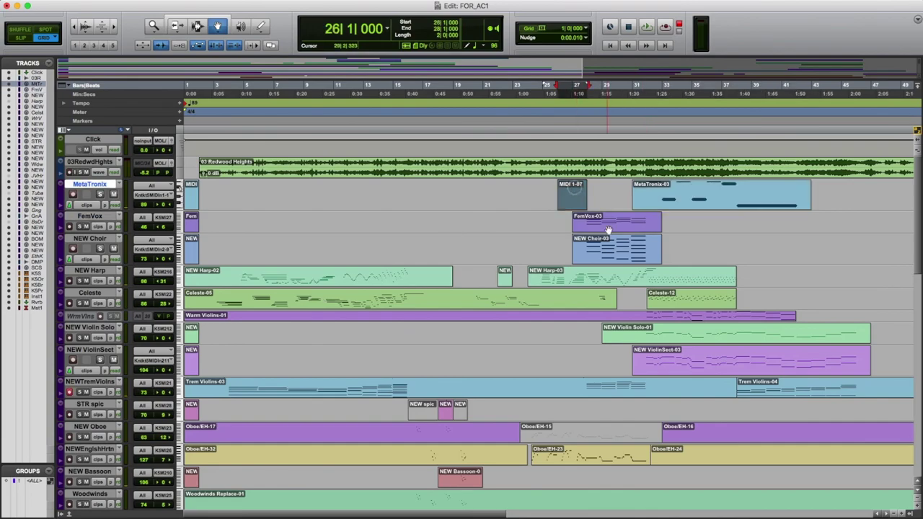
click(608, 229)
click(606, 249)
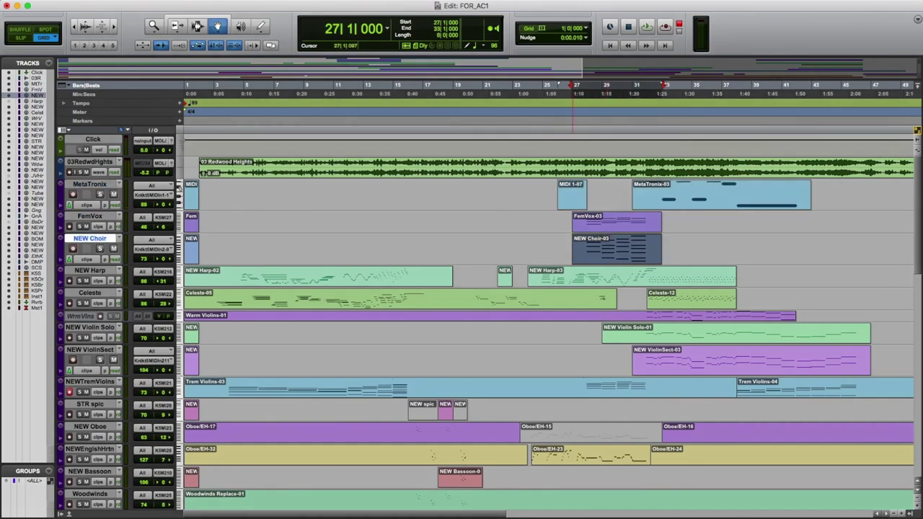